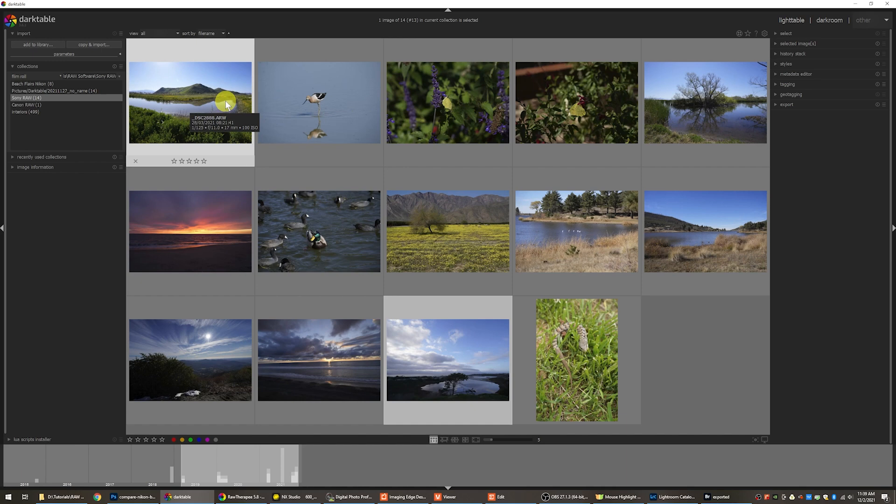
- Look over the add to library import options and close the dialog without importing anything
left_click(37, 44)
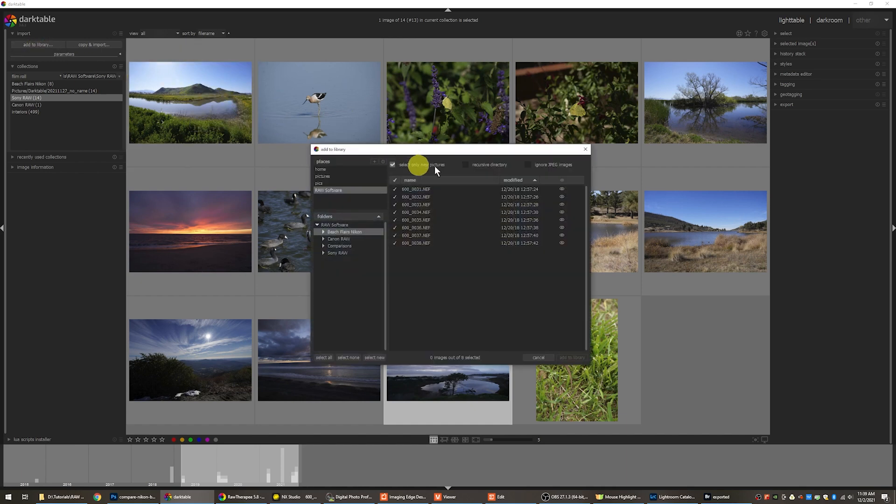
left_click(585, 150)
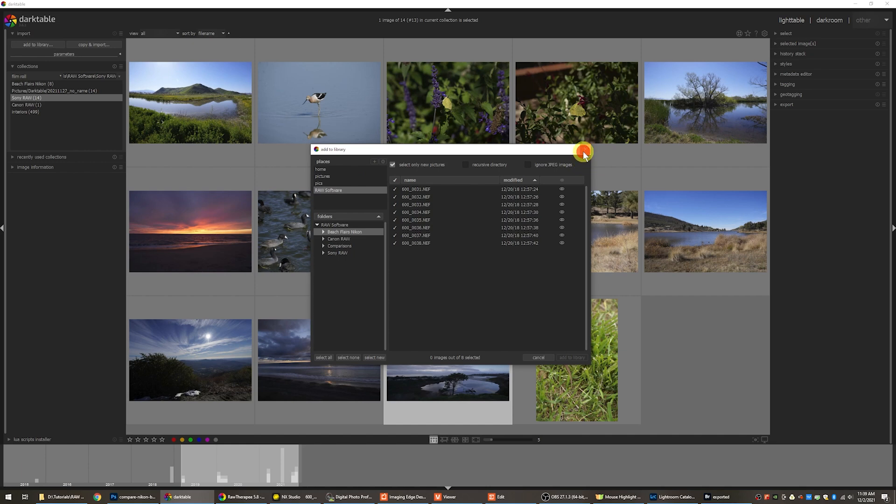
- Browse the Canon RAW and Beach Flairs Nikon film rolls, and open the Nikon image 600_0032.NEF in the darkroom
left_click(29, 104)
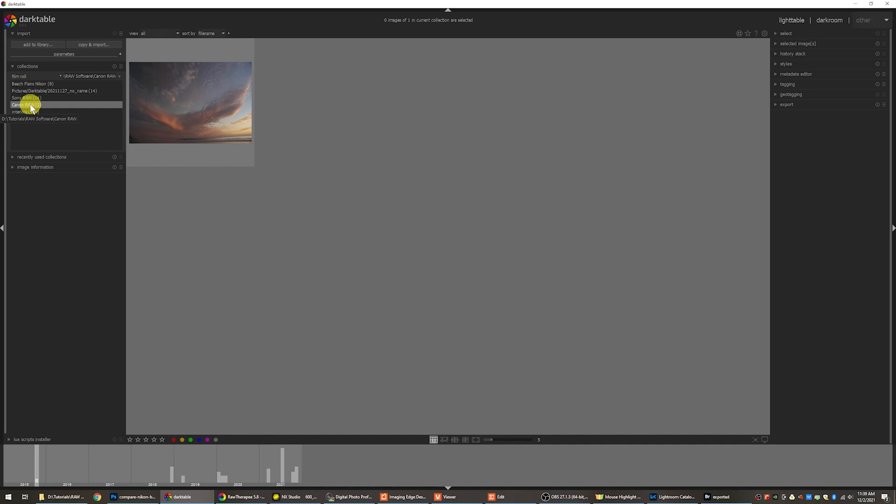
left_click(32, 85)
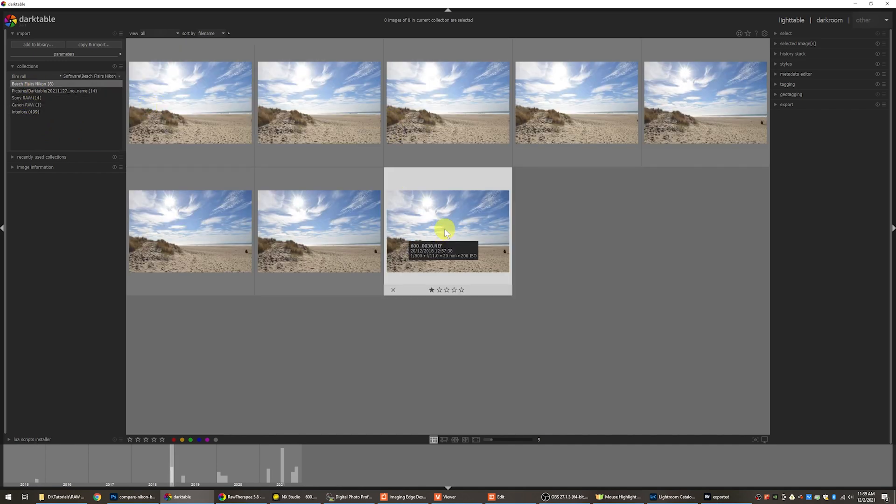
left_click(349, 141)
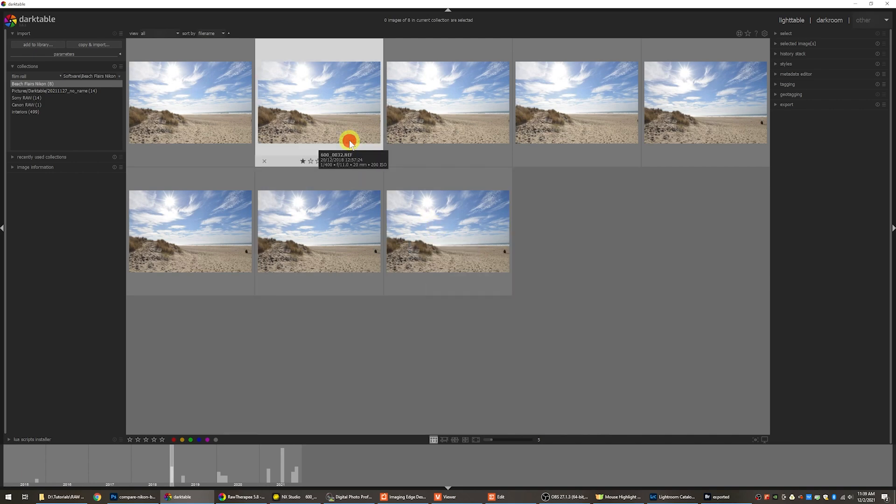
left_click(830, 24)
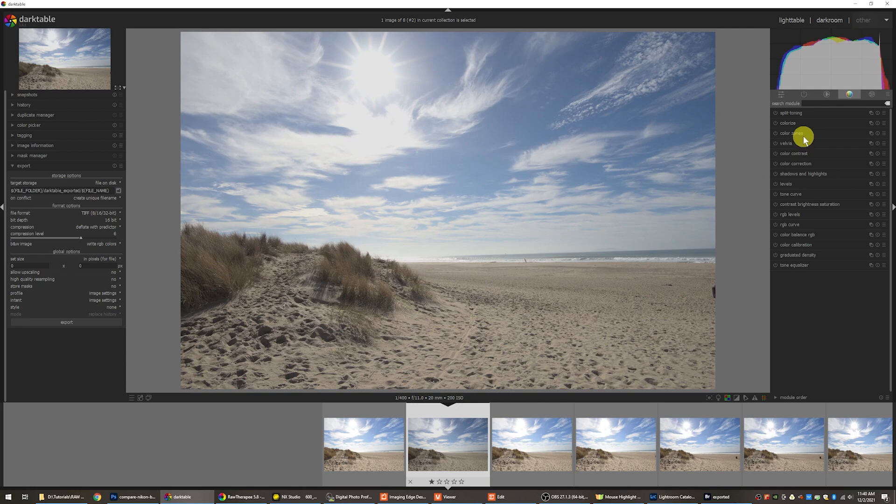
- Examine the settings of the colorize, color correction, levels and rgb curve modules without changing them
left_click(786, 123)
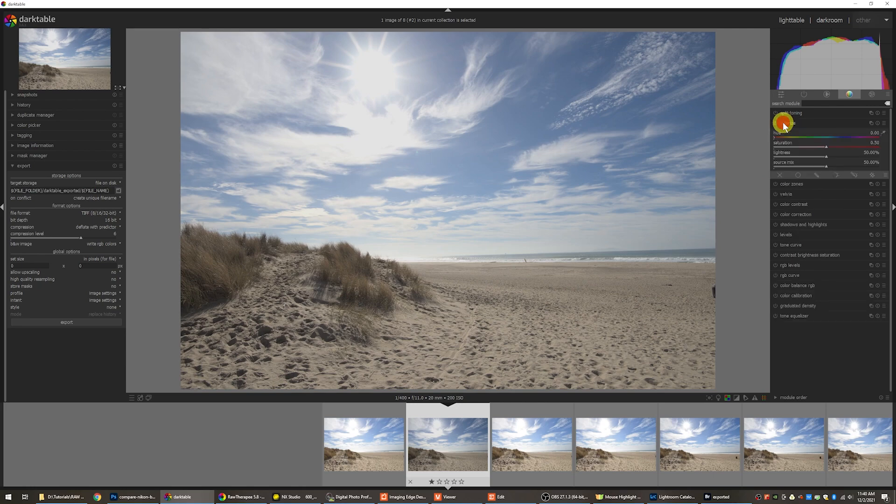
left_click(783, 122)
left_click(788, 152)
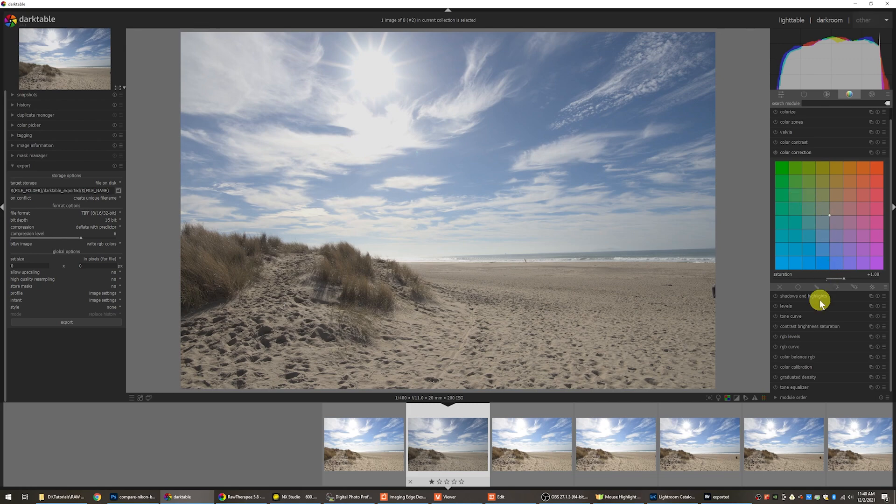
left_click(796, 306)
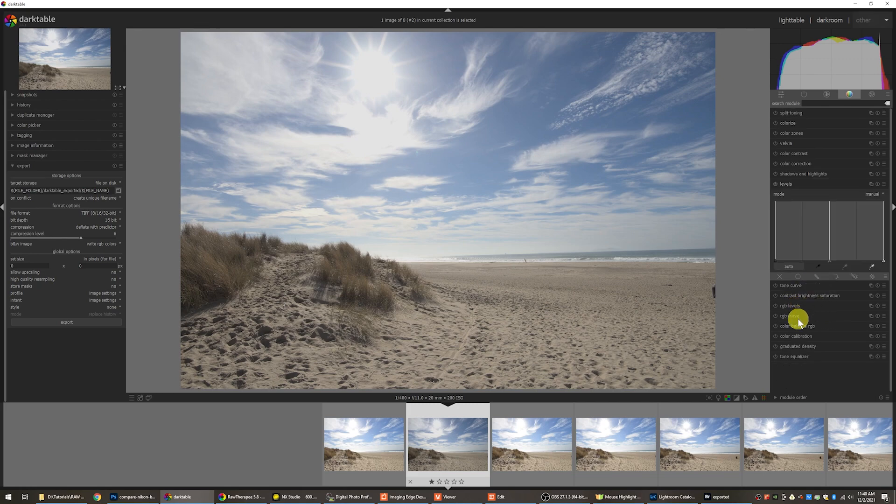
left_click(797, 317)
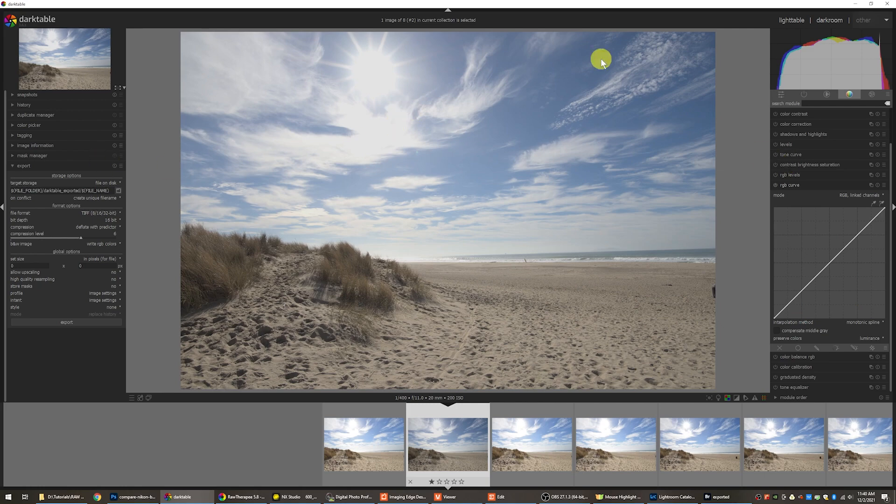
- Return to the lighttable and open _DSC8719.ARW from the Sony RAW film roll in the darkroom
left_click(792, 21)
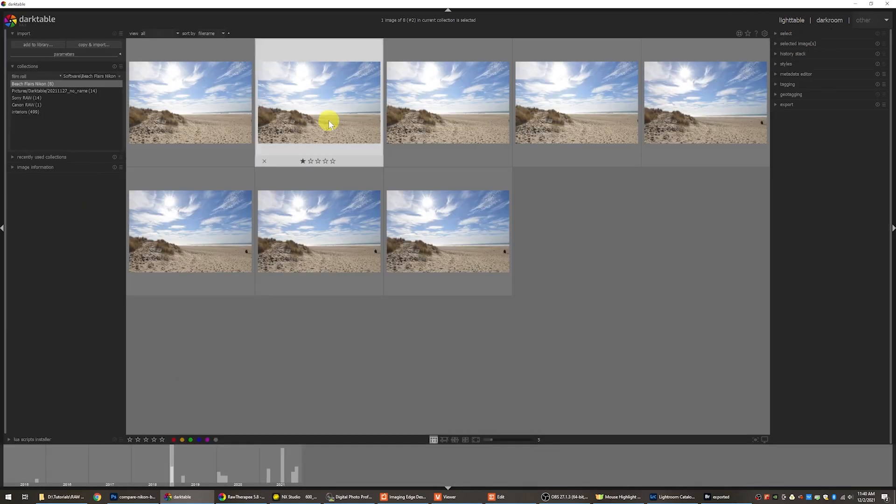
left_click(22, 99)
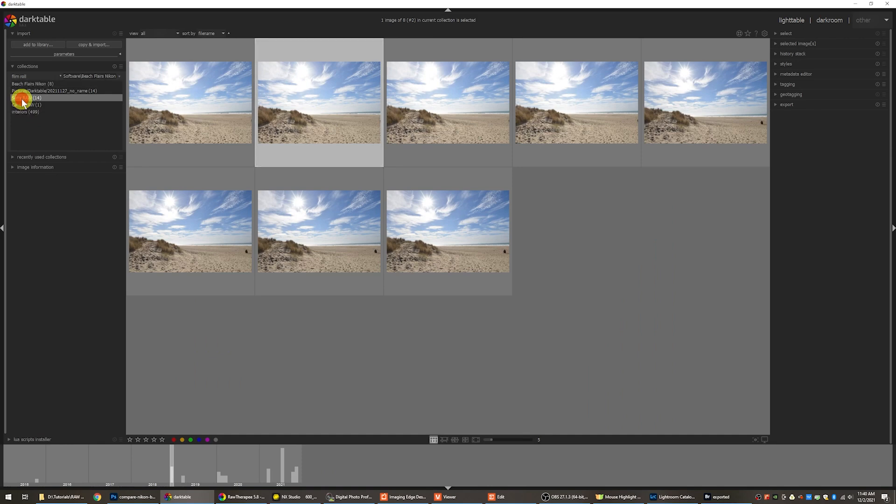
left_click(22, 99)
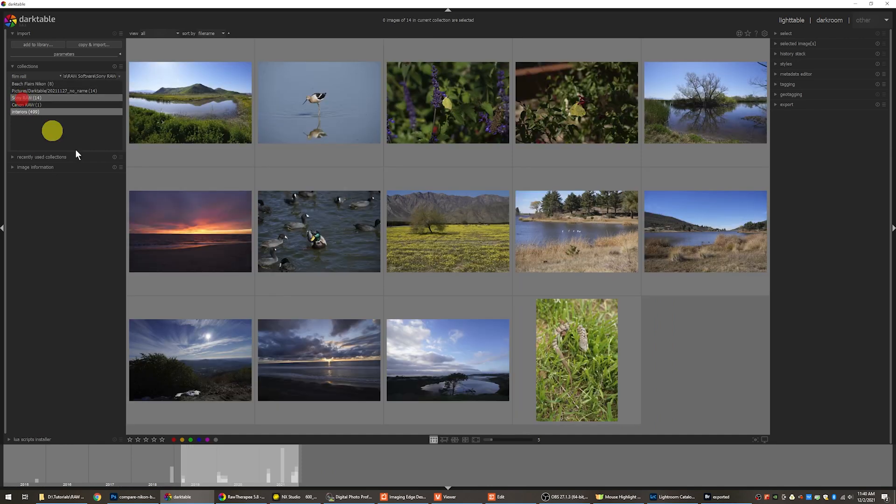
left_click(472, 374)
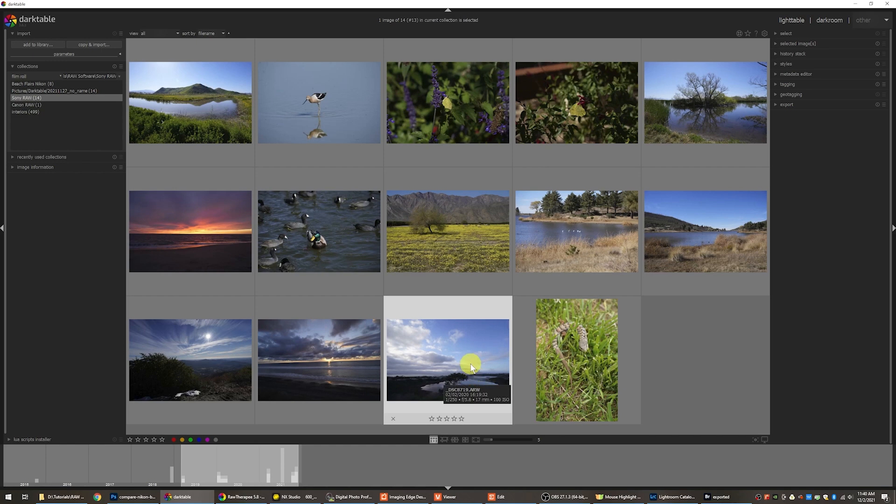
left_click(470, 367)
double_click(471, 367)
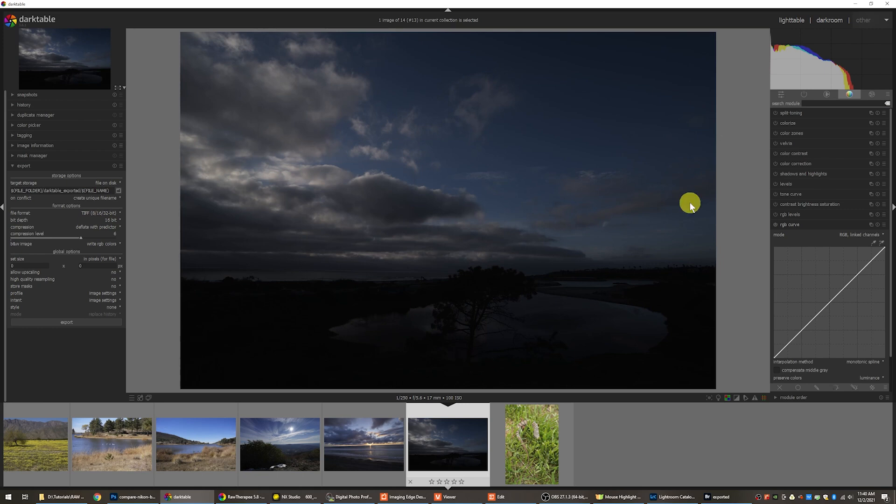
- Compare the photo's lighttable thumbnail with its darkroom rendering
left_click(793, 21)
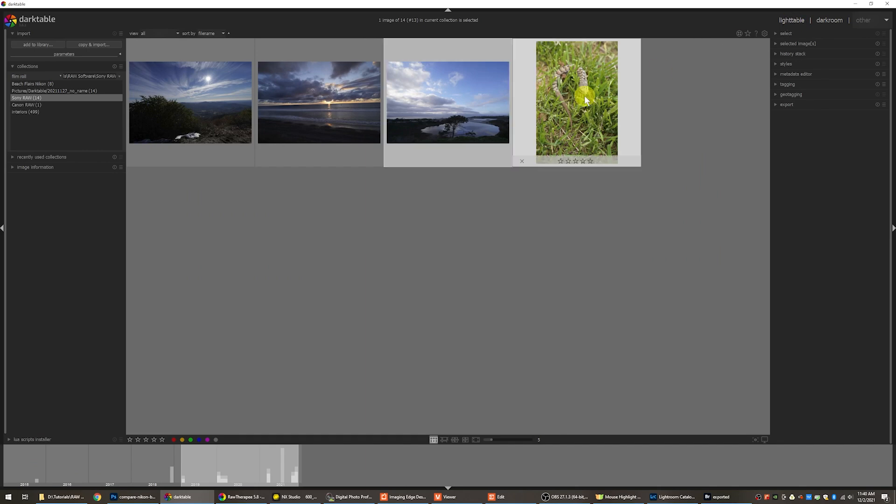
left_click(836, 23)
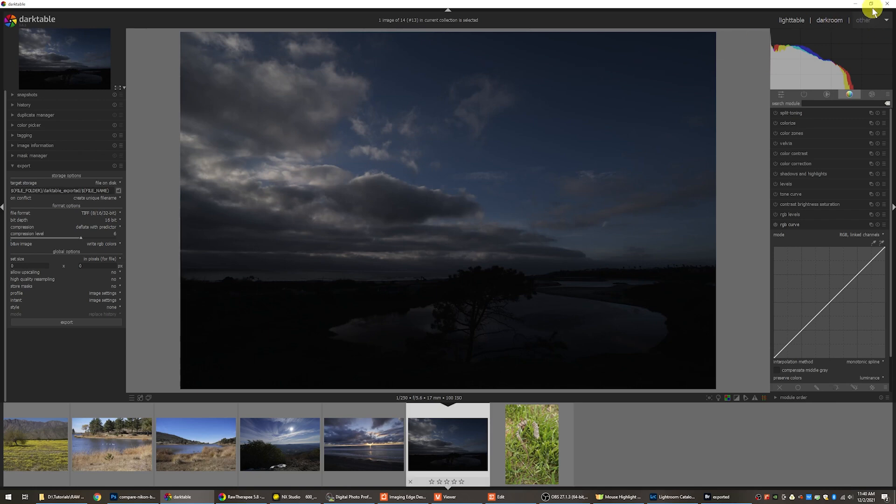
- Switch to RawTherapee and show the Beach Flairs Nikon folder in its file browser
mouse_move(806, 56)
mouse_move(244, 499)
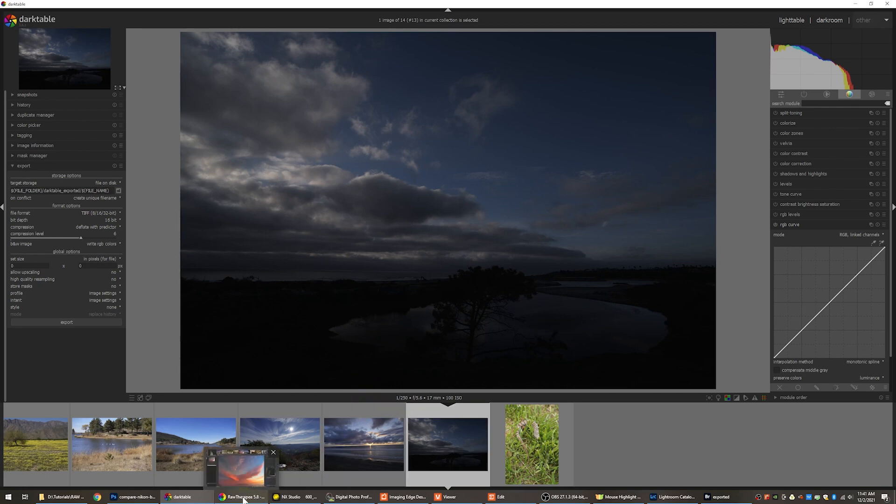
left_click(243, 498)
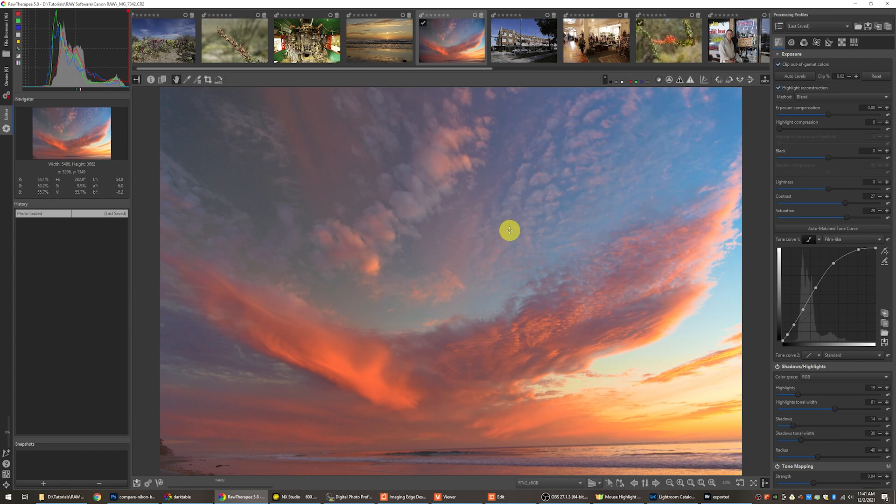
left_click(8, 48)
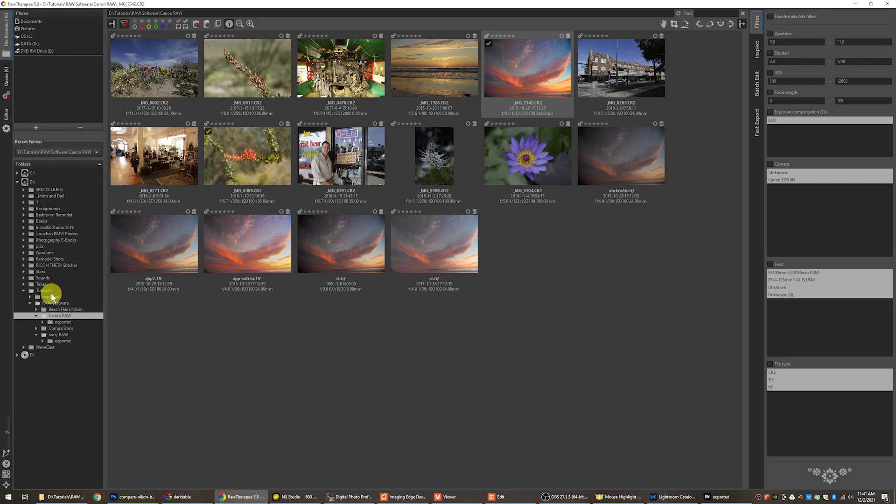
left_click(36, 329)
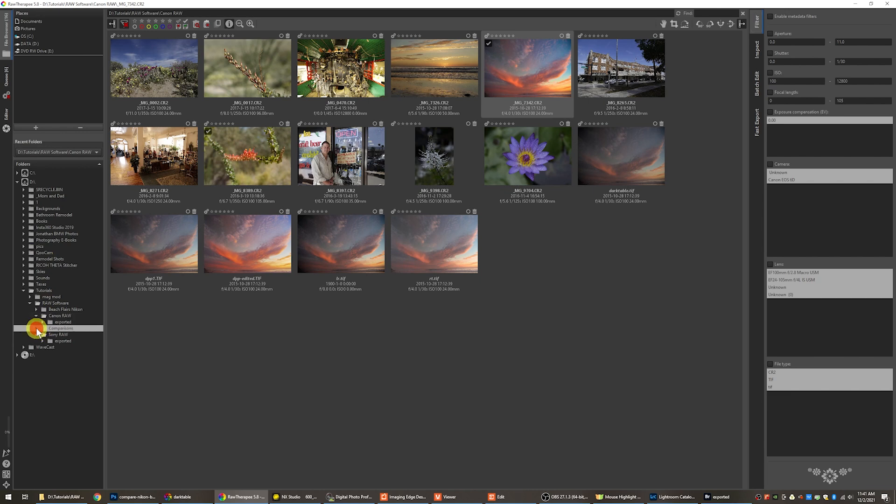
double_click(58, 308)
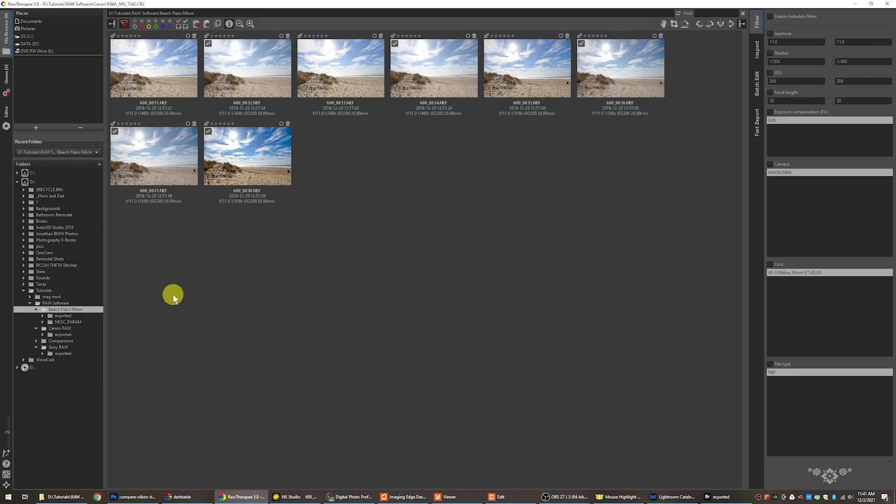
- Open the sunset beach photo _MG_7326.CR2 from the Canon RAW folder in the editor
left_click(60, 327)
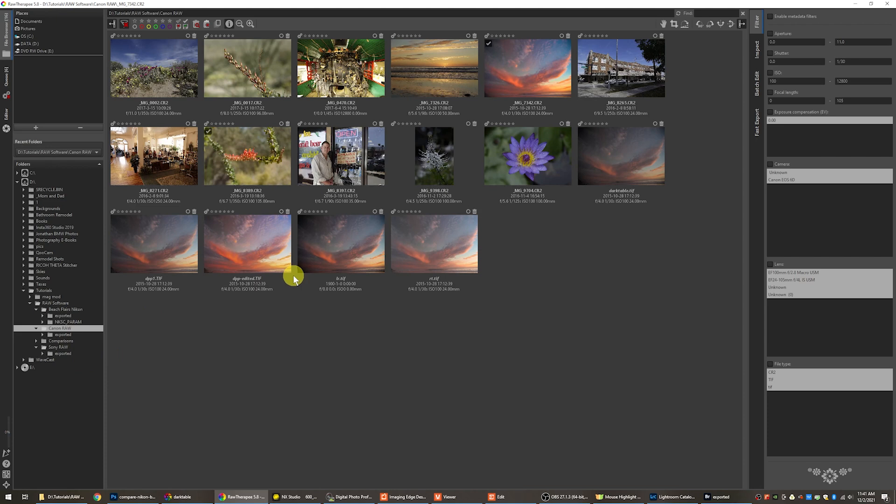
left_click(530, 68)
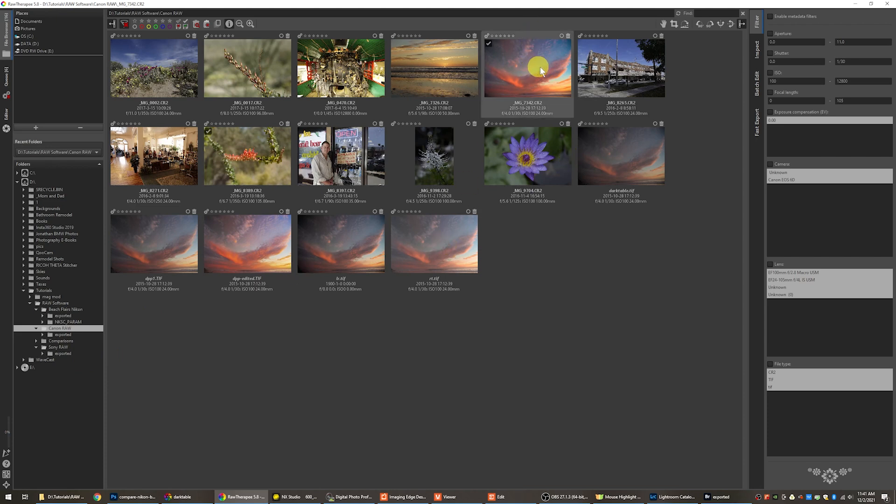
left_click(450, 68)
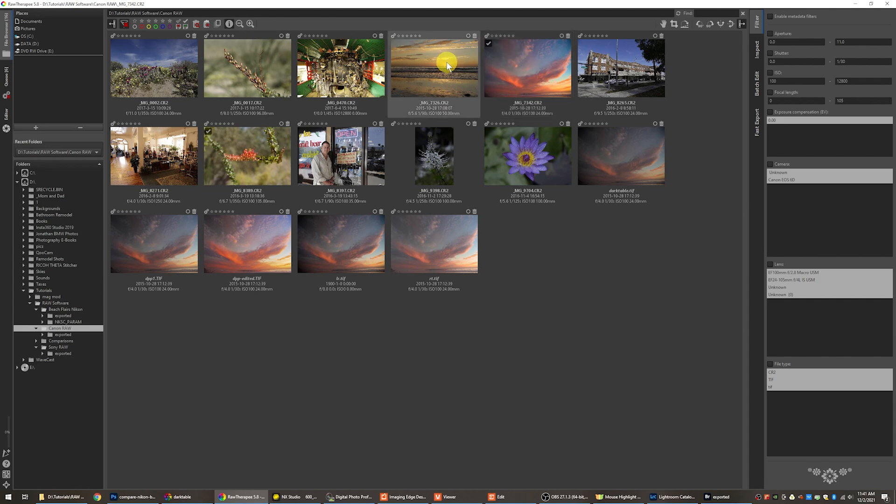
left_click(7, 117)
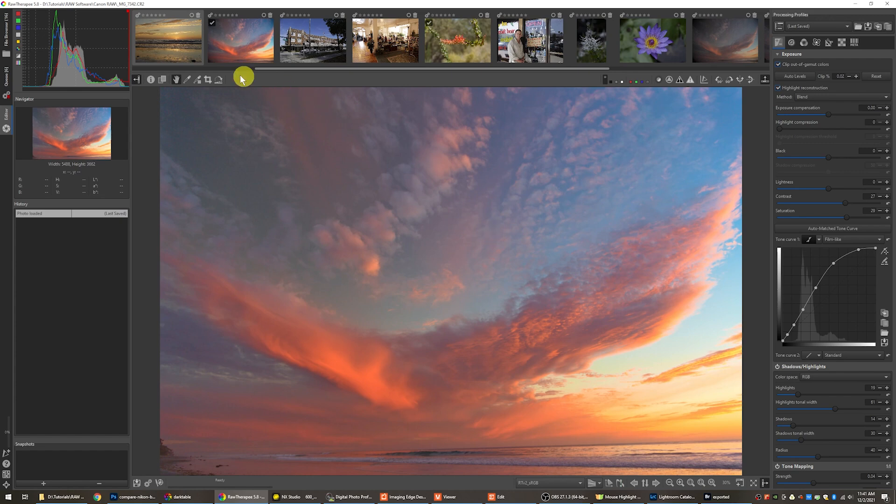
double_click(178, 38)
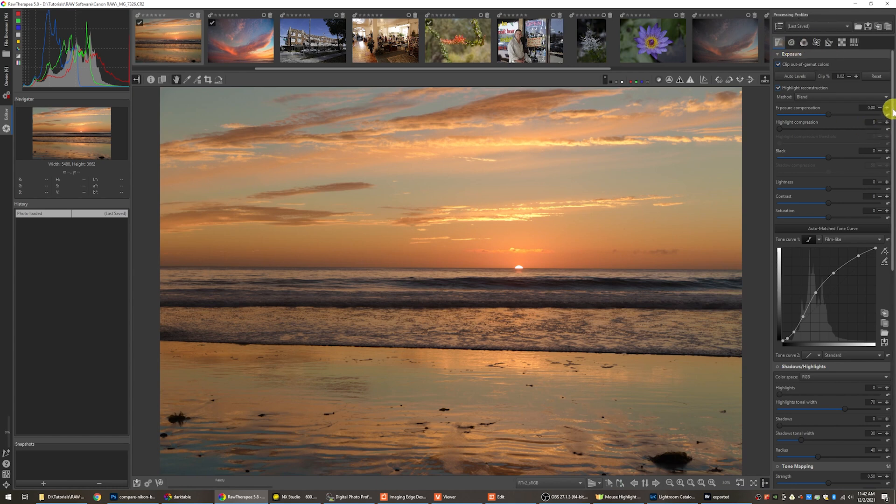
- Try enabling Shadows/Highlights on the sunset photo with Highlights set to 42
left_click_drag(892, 111, 891, 216)
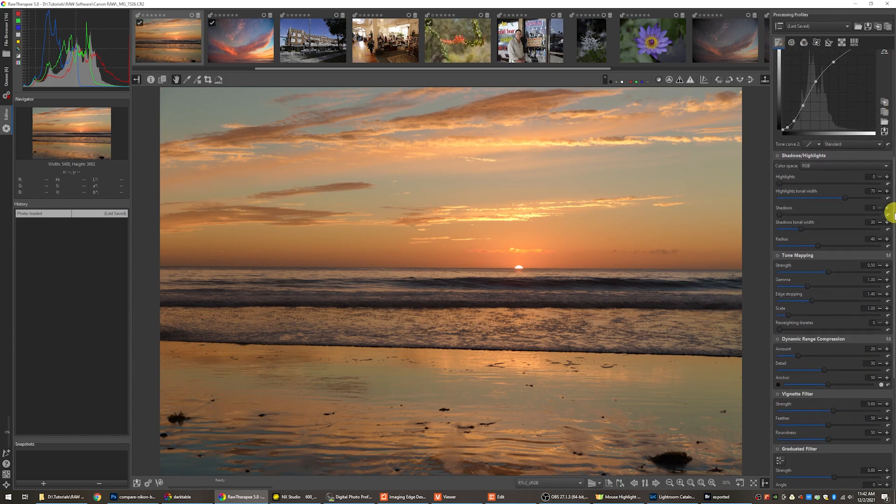
left_click(777, 156)
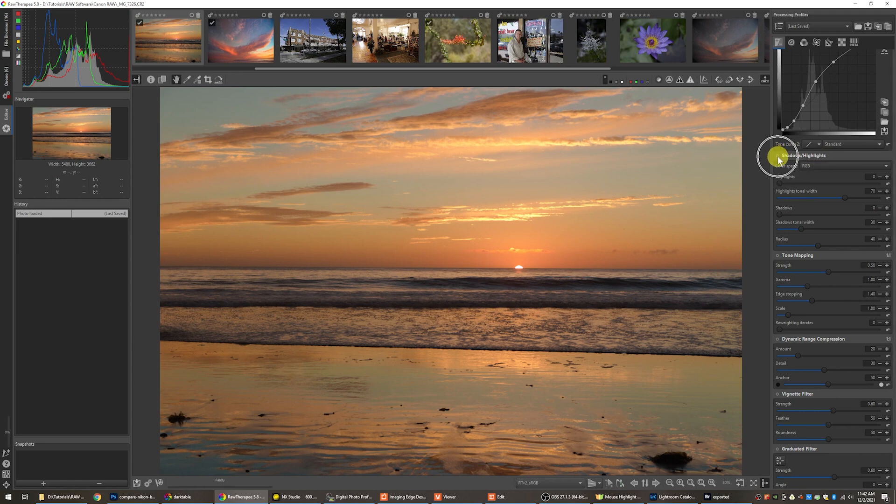
left_click(778, 155)
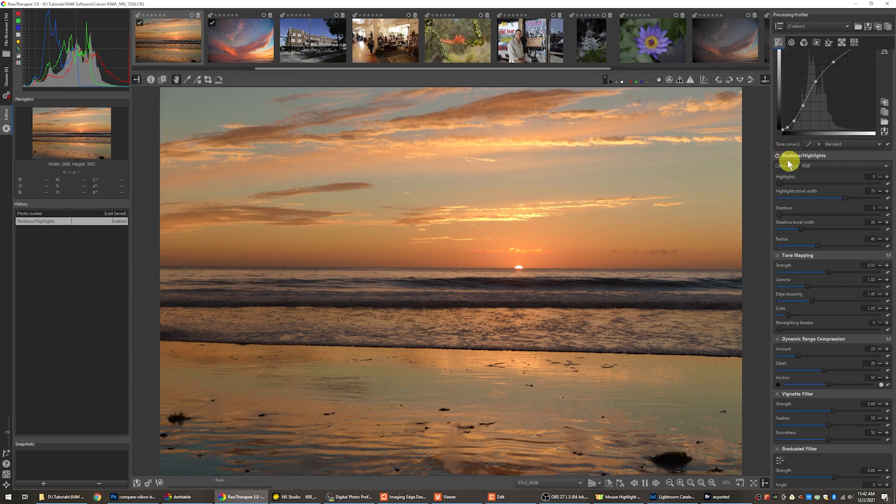
left_click_drag(781, 182, 819, 184)
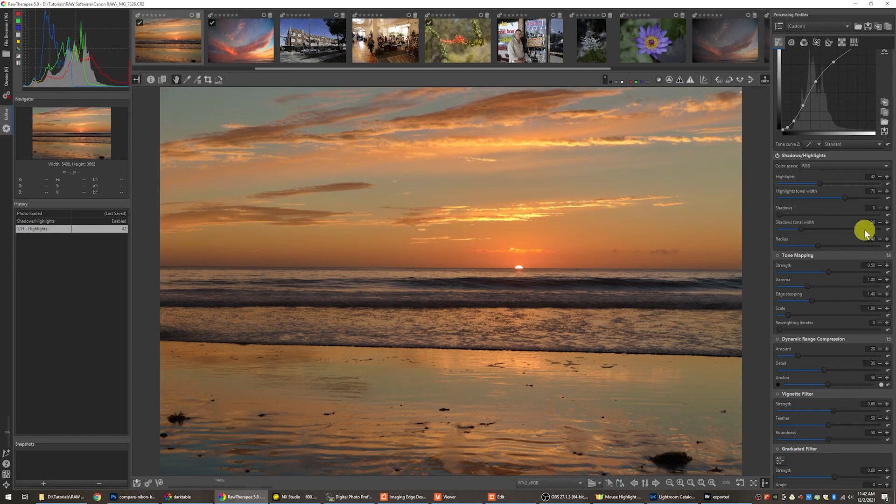
- Undo the Highlights adjustment and disable Shadows/Highlights
key("ctrl+z")
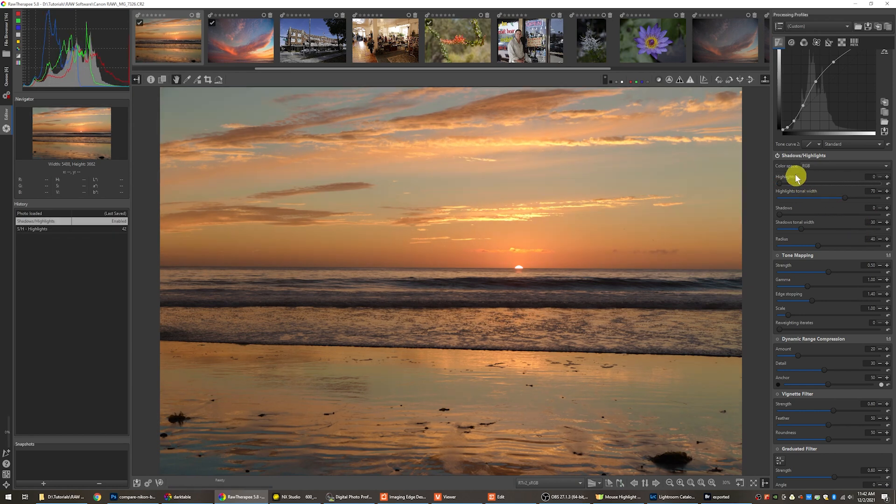
left_click(778, 156)
mouse_move(778, 183)
left_mouse_down()
mouse_move(820, 184)
mouse_move(787, 185)
left_mouse_up()
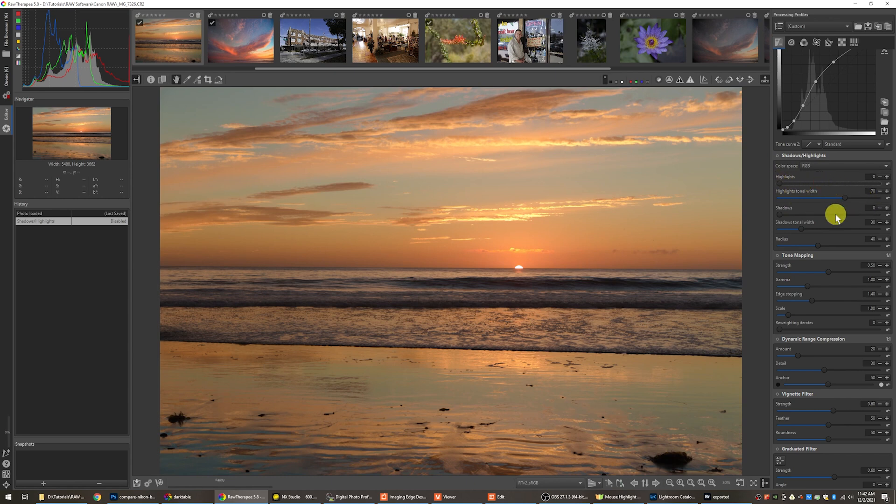
- Look over the detail tools such as Sharpening, Local Contrast, Microcontrast and Noise Reduction
left_click(791, 43)
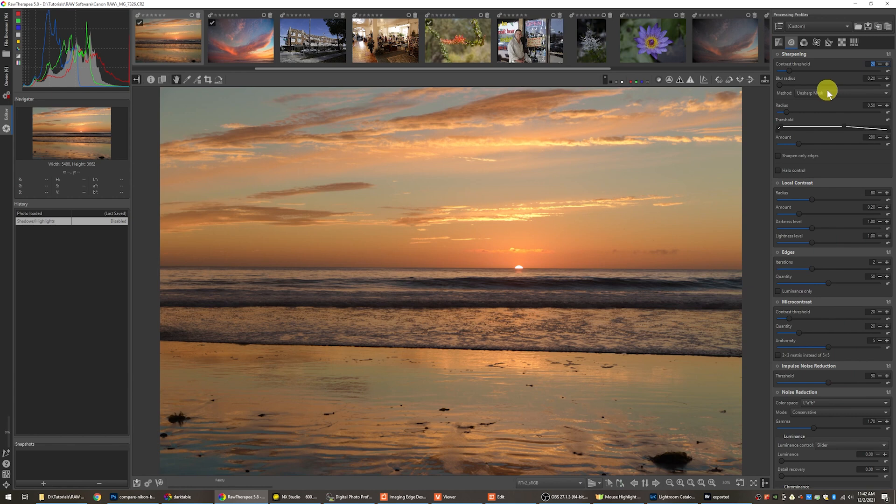
left_click(793, 43)
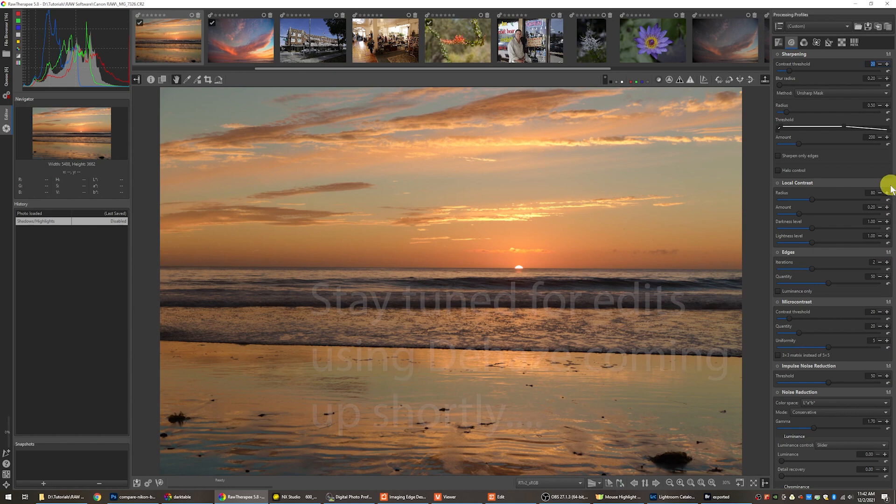
- Look over the color and transform tools and the processing profile operations offered for the sunset photo
left_click(805, 43)
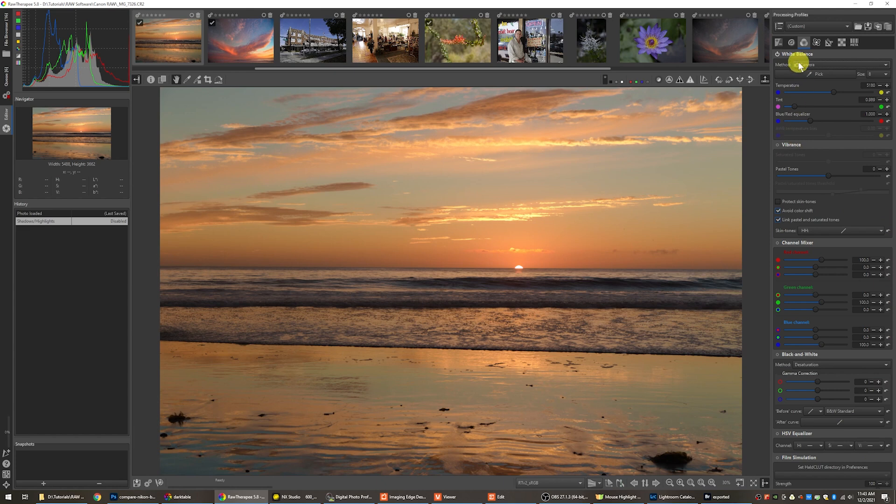
left_click(829, 43)
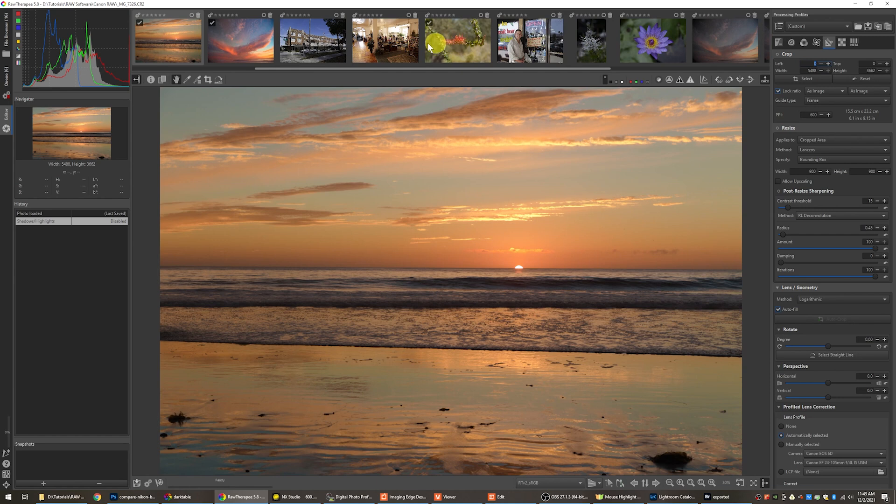
right_click(175, 42)
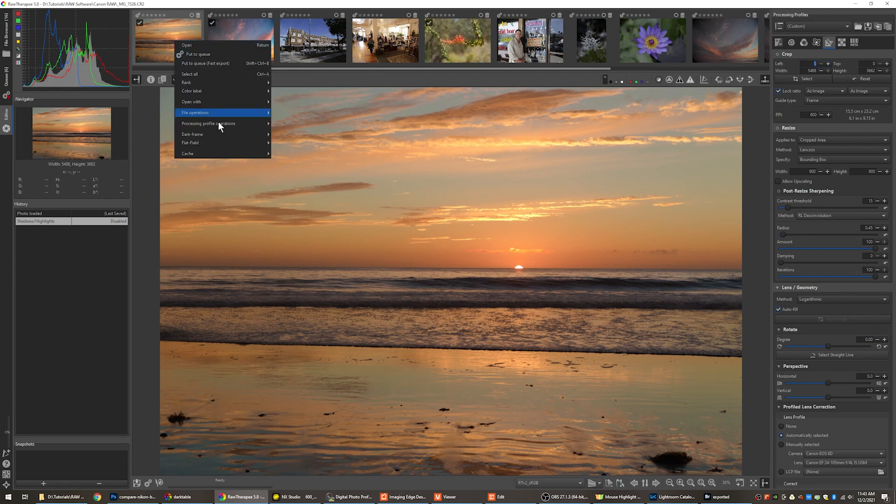
mouse_move(228, 124)
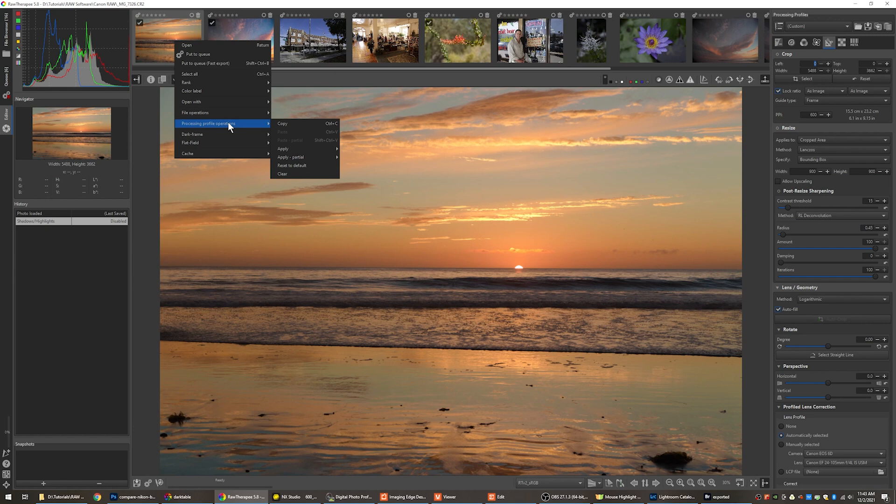
left_click(822, 7)
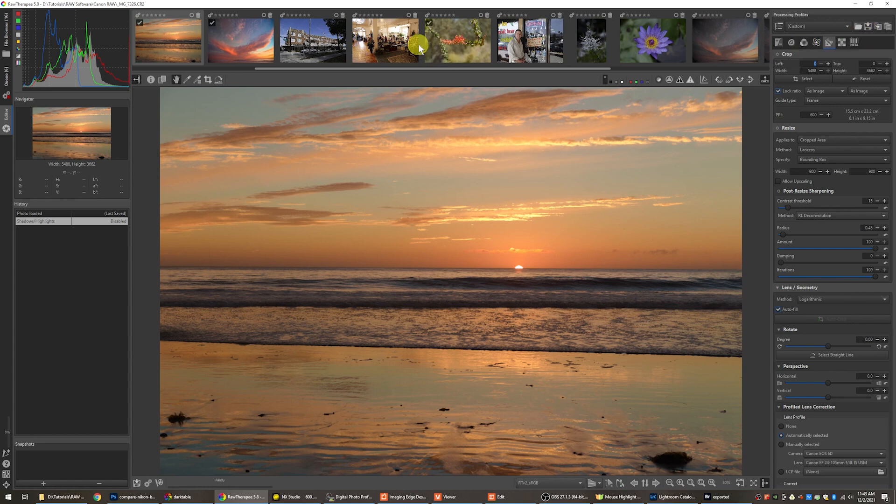
- Switch to NX Studio and compare the edited beach photo 600_0038.NEF with 600_0036.NEF and 600_0037.NEF
left_click(293, 498)
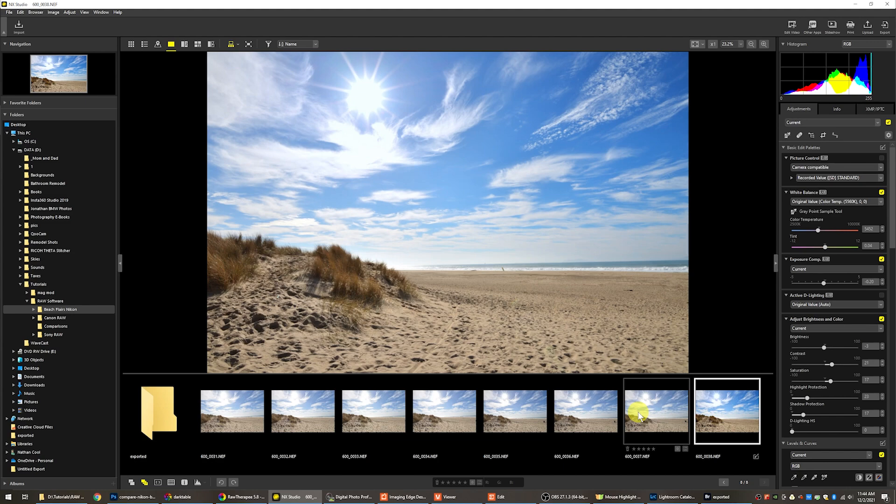
left_click(589, 411)
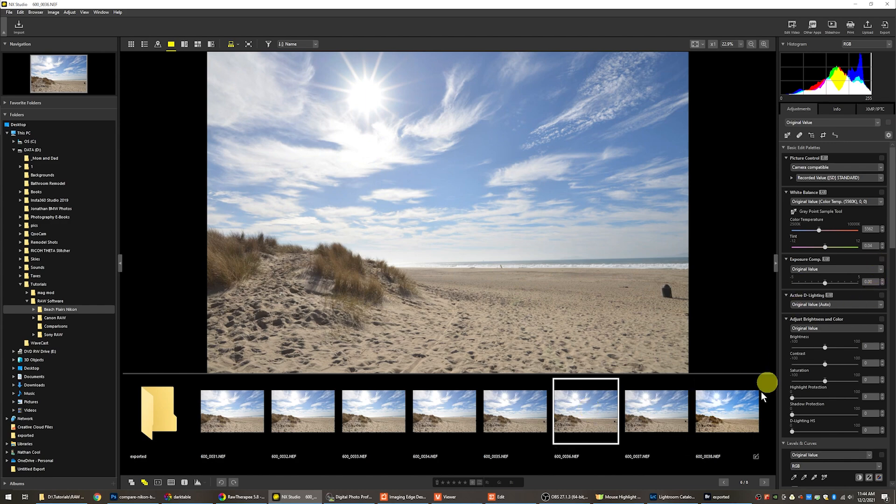
left_click(730, 410)
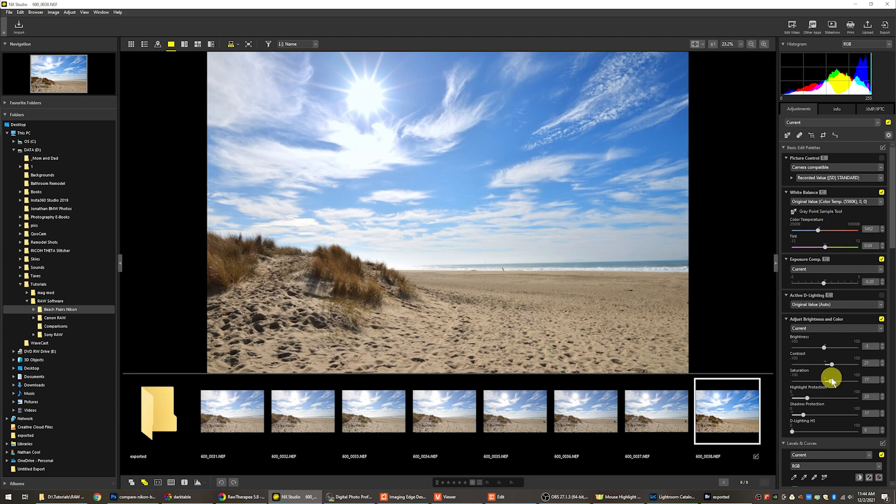
left_click_drag(891, 218, 890, 176)
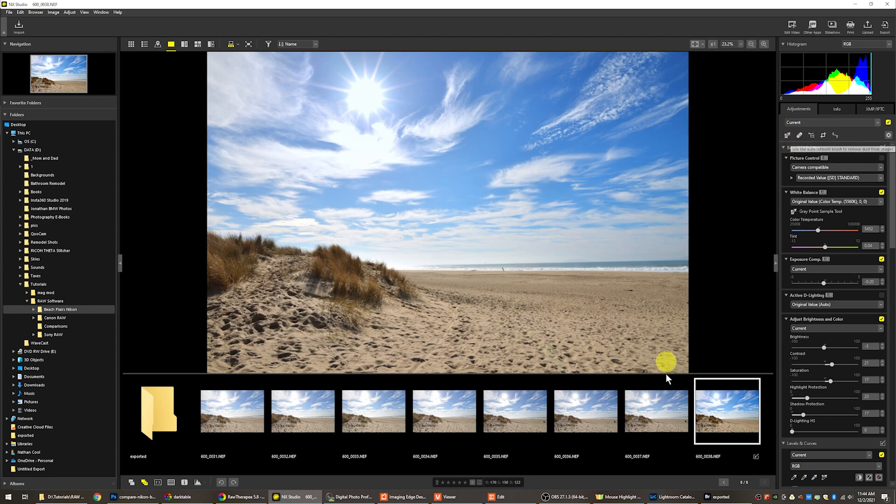
left_click(671, 422)
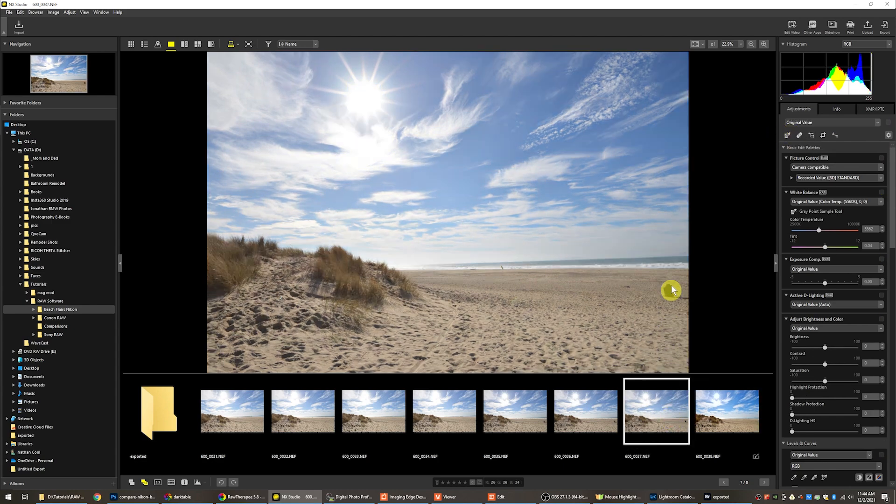
- Select 600_0038.NEF and examine the commands for copying, saving and loading its adjustments
left_click(724, 419)
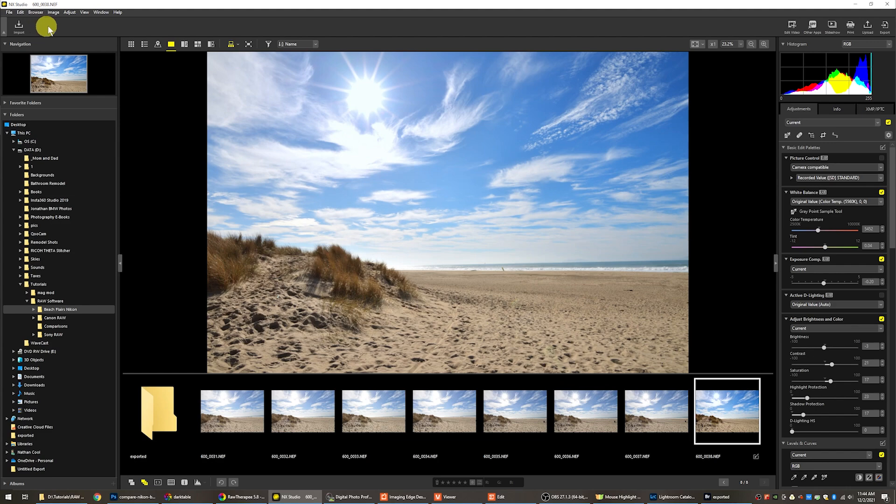
left_click(70, 12)
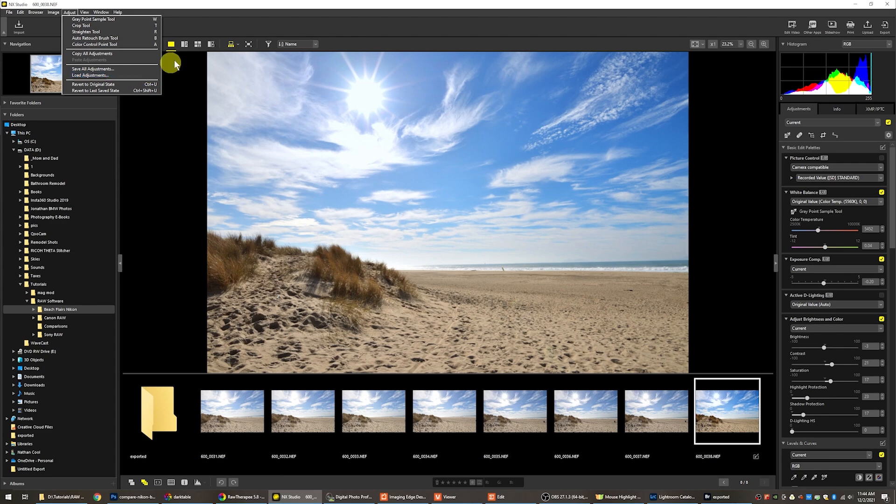
left_click(209, 22)
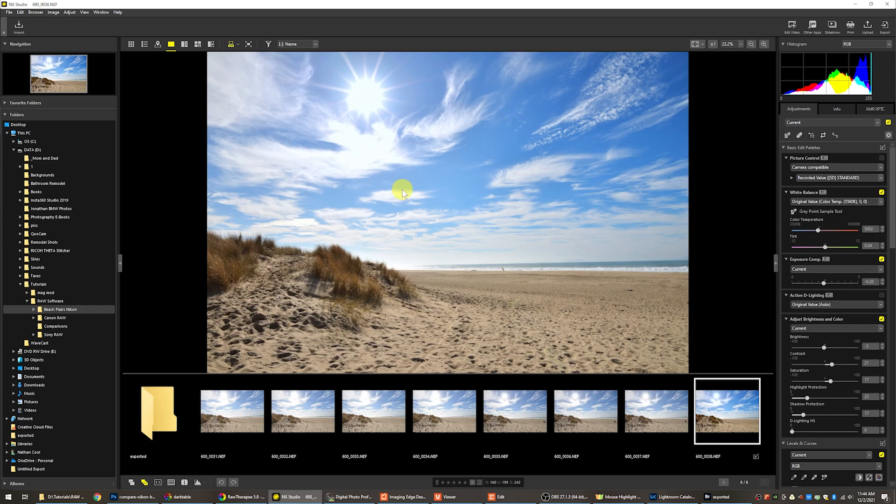
- Switch to Imaging Edge Desktop, start Viewer, and open the lake photo _DSC2888.ARW from there in Edit
key("super+d")
left_click(405, 497)
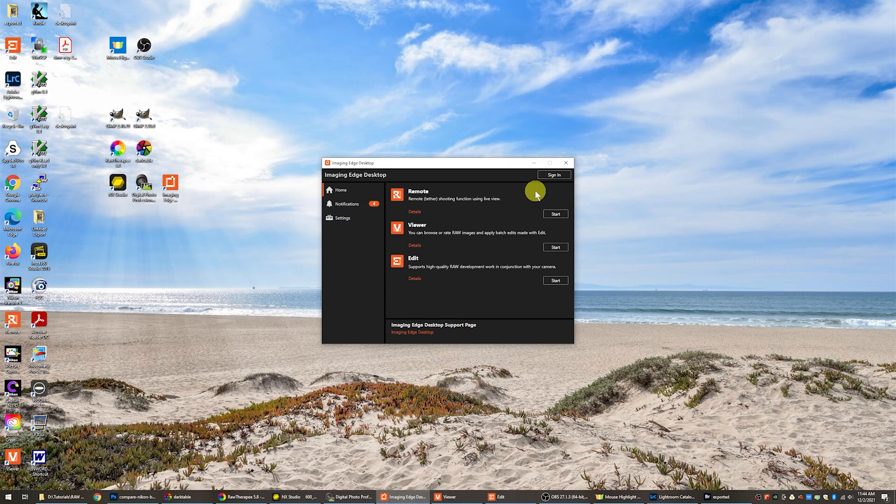
left_click(558, 250)
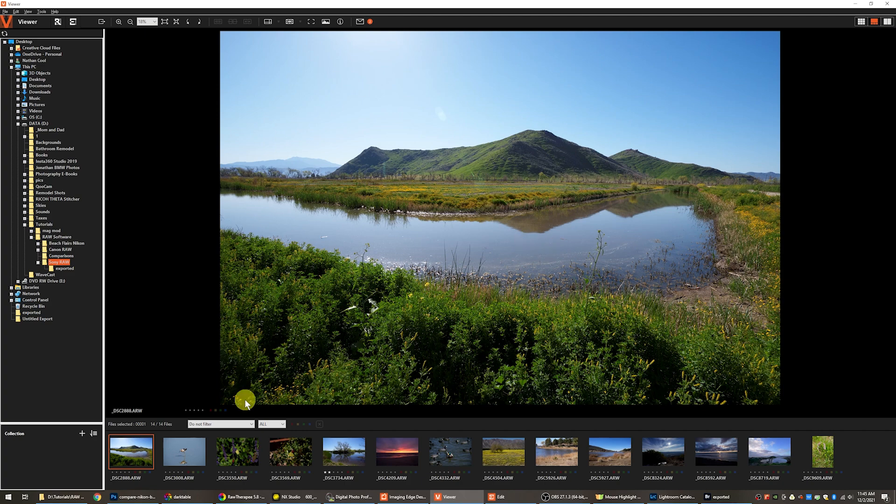
right_click(129, 454)
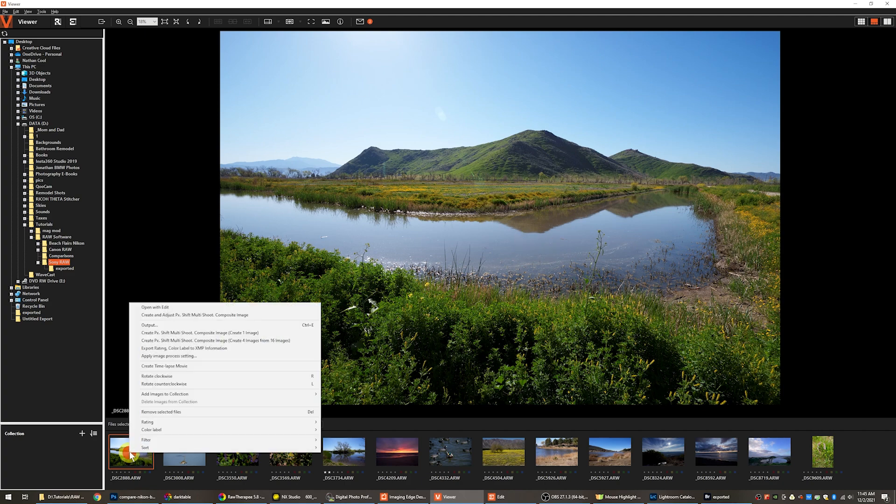
left_click(165, 308)
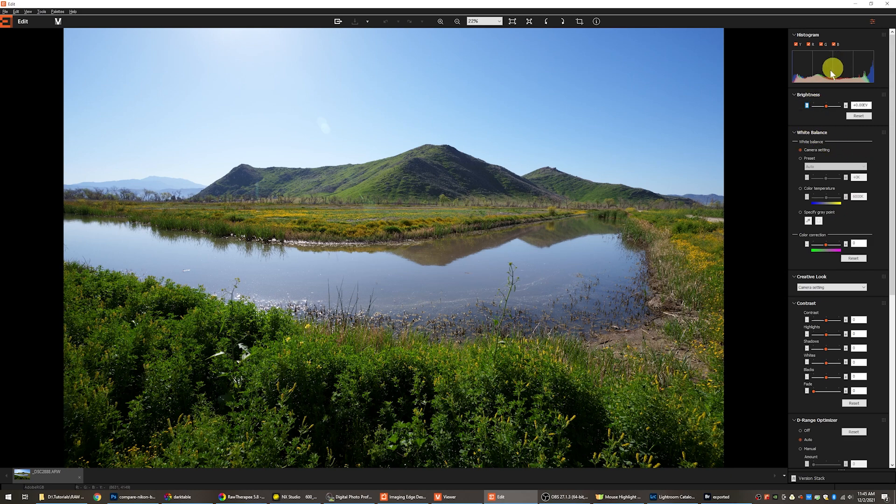
- Look over the brightness, white balance, Creative Look, contrast and D-Range Optimizer adjustments for the lake photo, keeping its camera settings
scroll(851, 216, "down", 1)
scroll(850, 216, "down", 2)
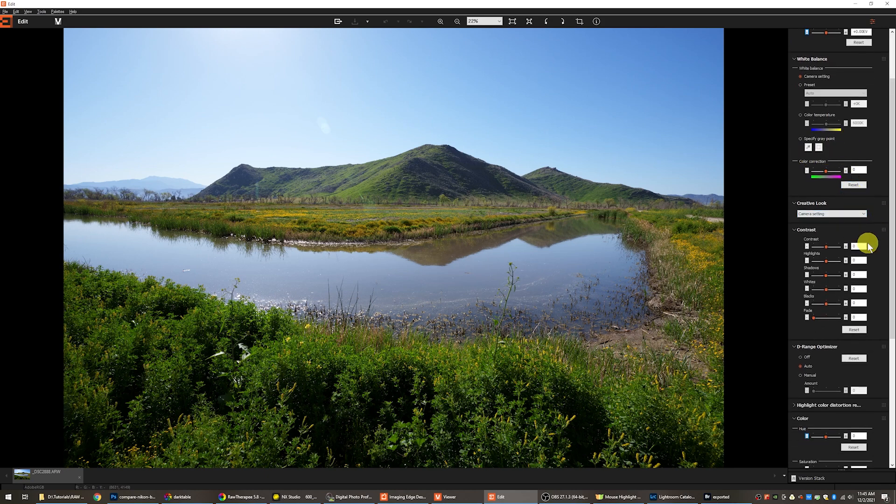
scroll(867, 242, "down", 1)
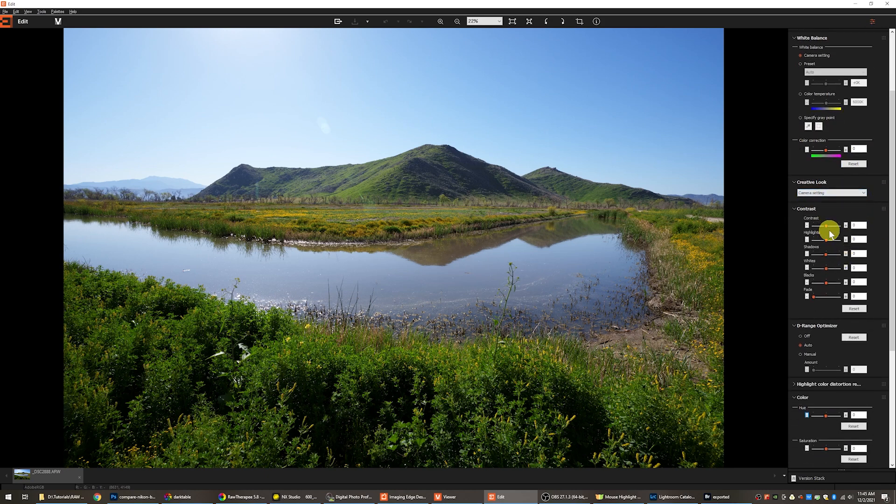
scroll(829, 230, "up", 1)
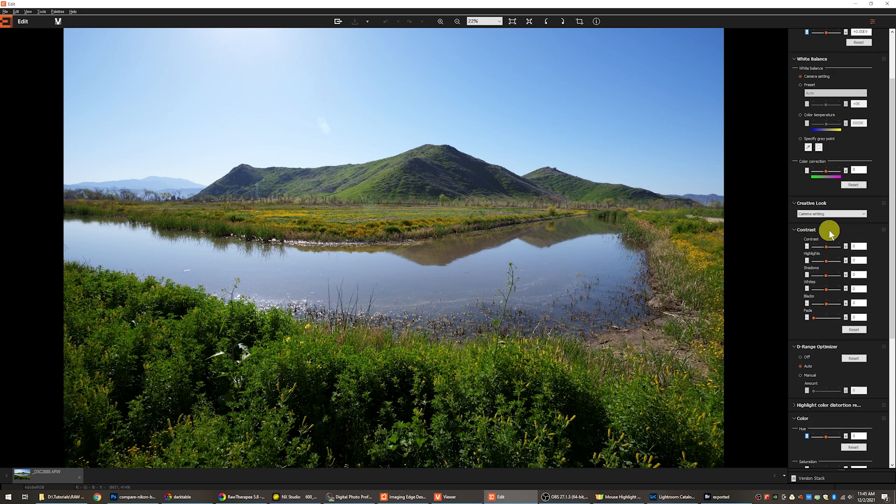
scroll(858, 251, "up", 1)
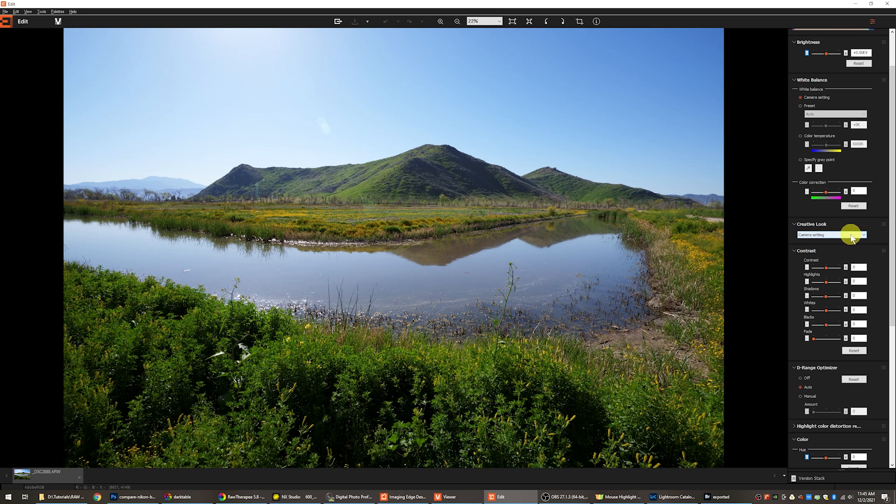
scroll(850, 238, "down", 1)
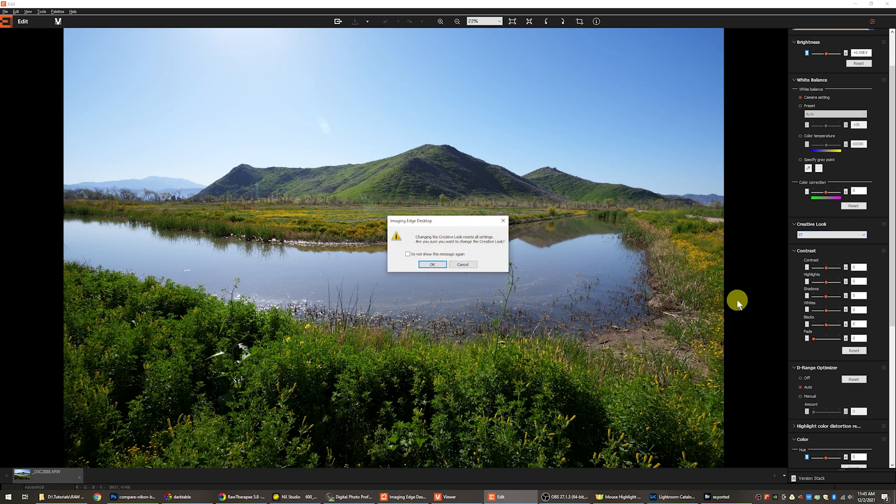
left_click(457, 264)
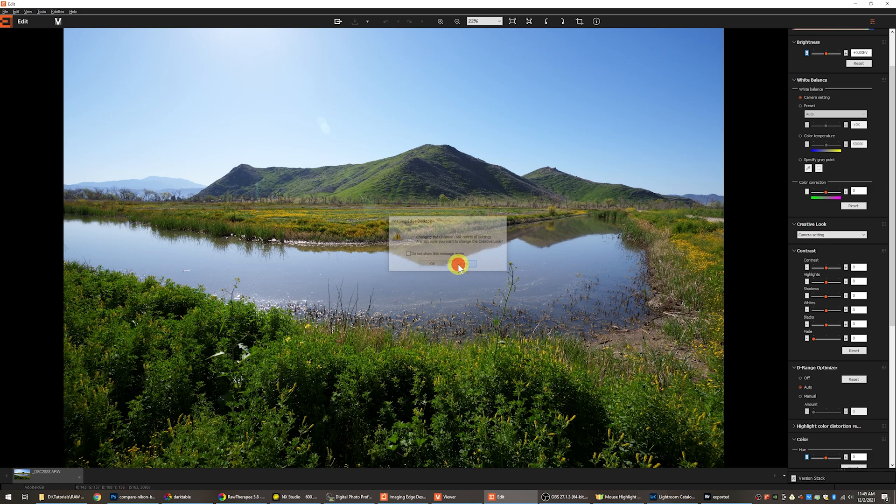
scroll(810, 366, "down", 1)
left_click(805, 360)
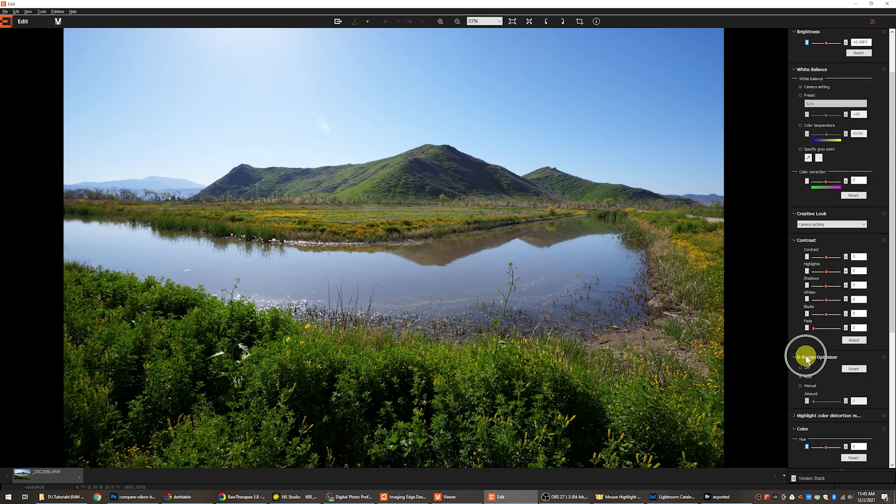
left_click(807, 360)
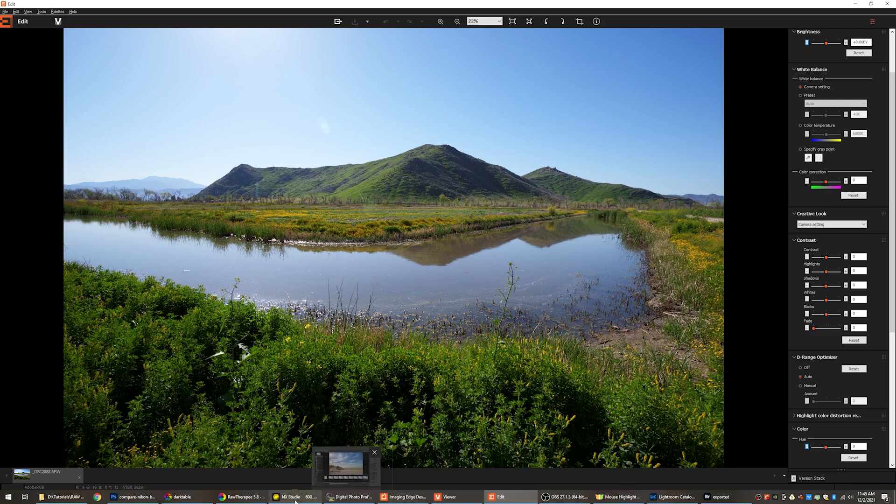
- Look back at NX Studio for comparison and examine Edit's Image Processing Settings commands for copying, saving and loading settings
left_click(309, 496)
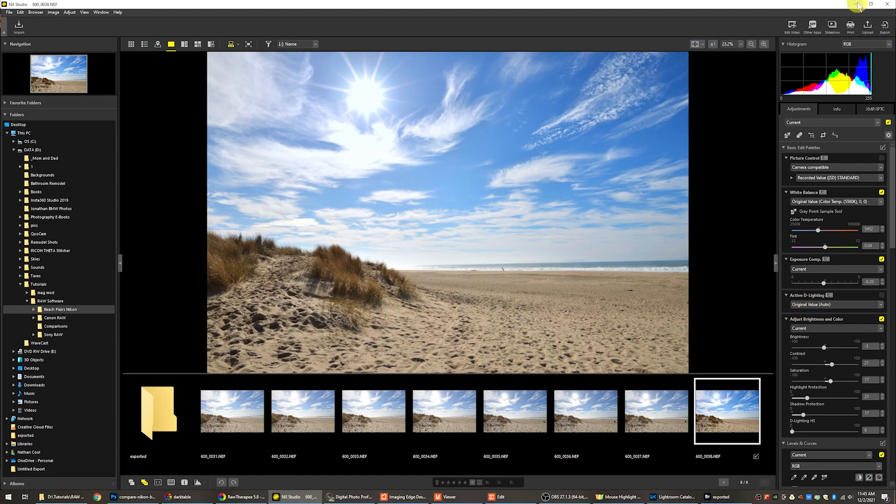
left_click(863, 5)
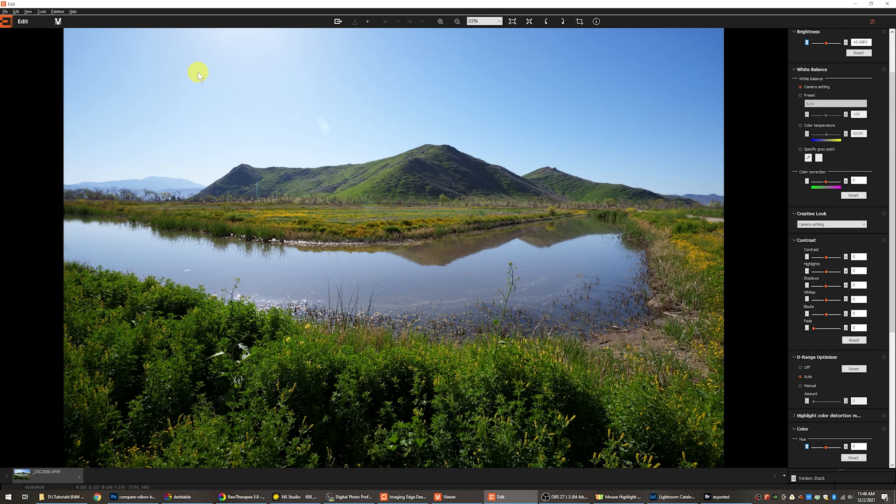
left_click(16, 12)
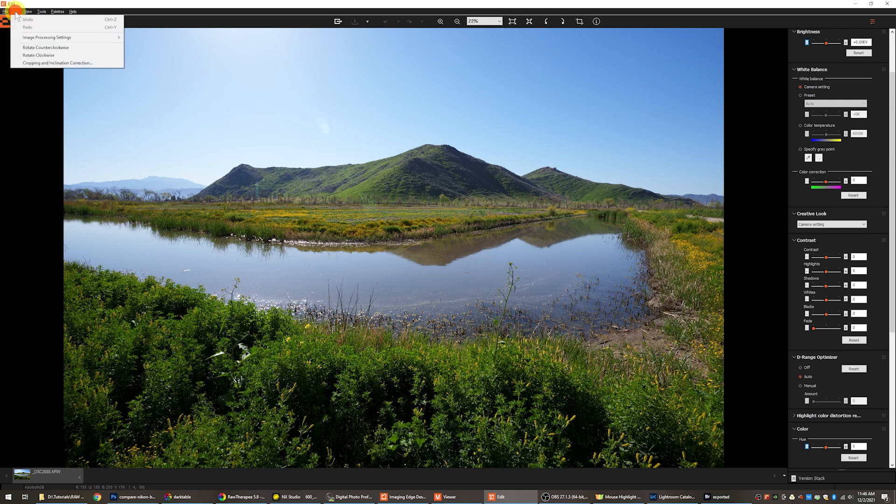
mouse_move(51, 40)
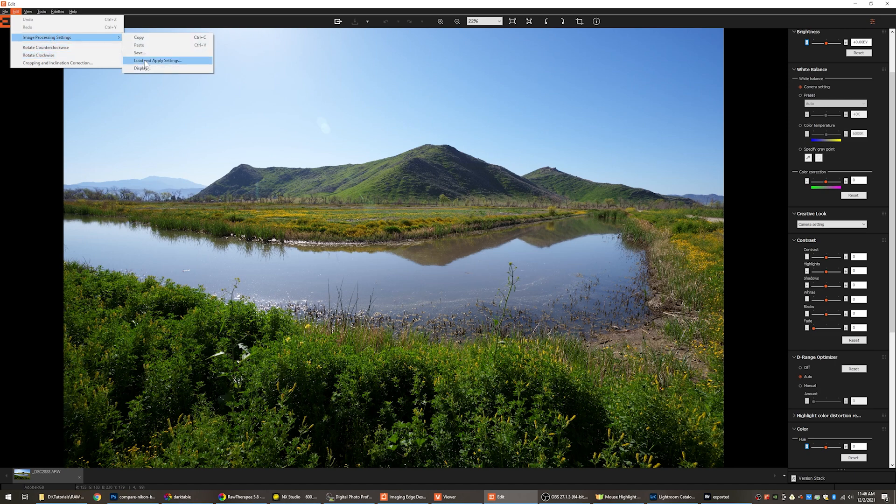
left_click(132, 5)
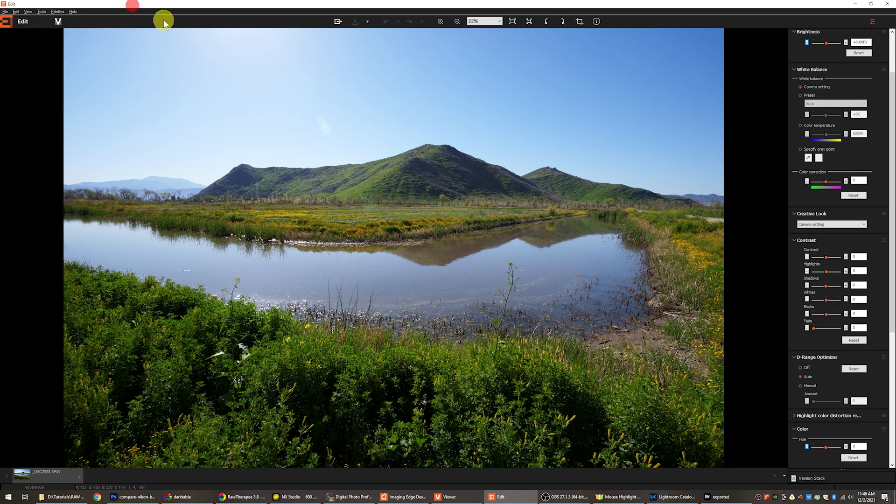
- Switch to Digital Photo Professional 4 and open the shopfront portrait _MG_8397.CR2 for editing
left_click(356, 499)
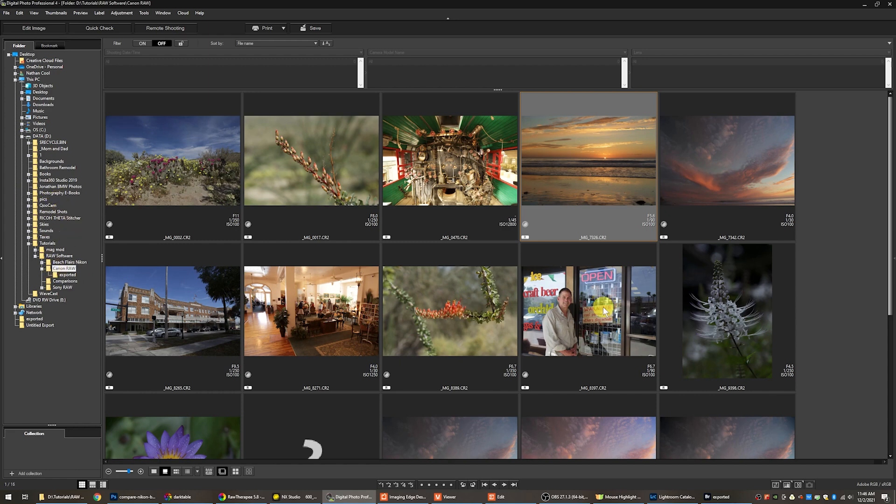
left_click(587, 296)
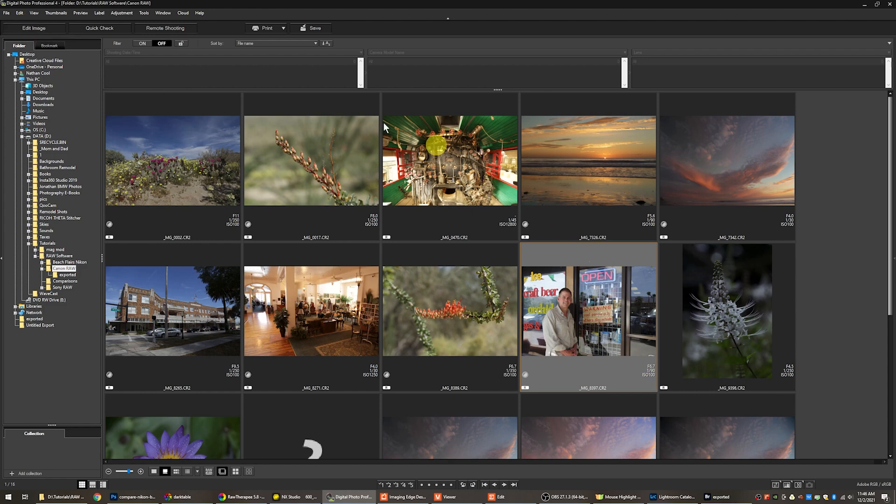
left_click(27, 30)
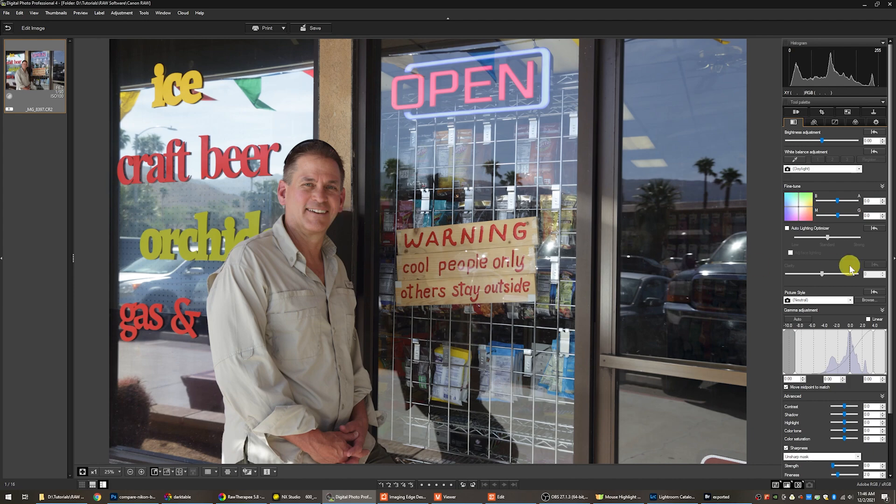
- Set the portrait's Picture Style to Standard, try the Shadow adjustment, and return to the Canon RAW thumbnails
scroll(830, 283, "down", 10)
scroll(830, 283, "up", 6)
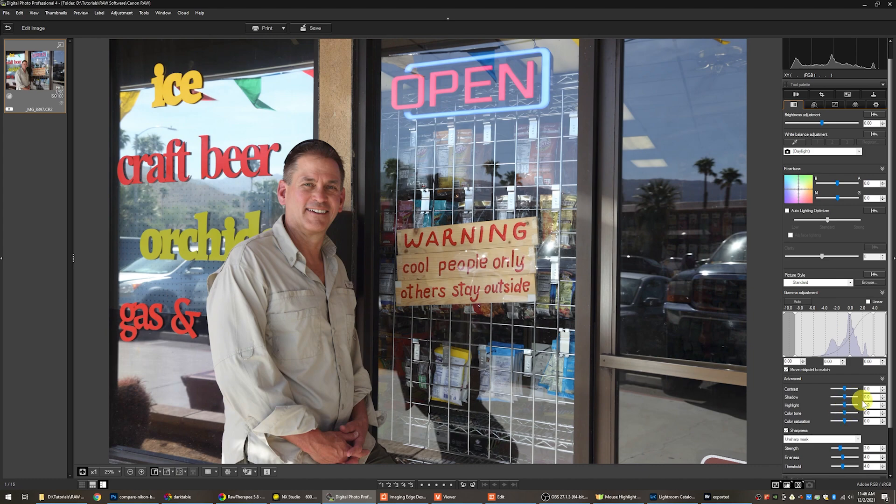
left_click(843, 396)
left_click(8, 28)
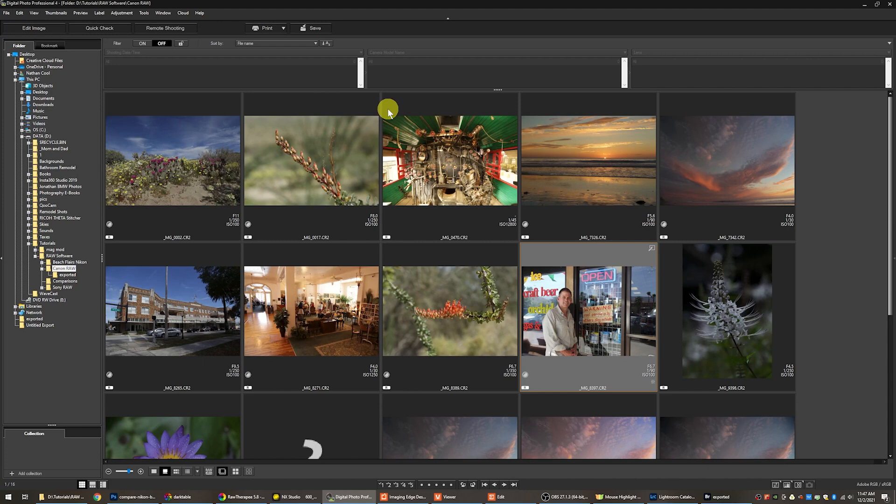
- Open the beach sunset photo _MG_7326.CR2 for editing and look over the recipe commands for copying, pasting and saving adjustments
left_click(592, 174)
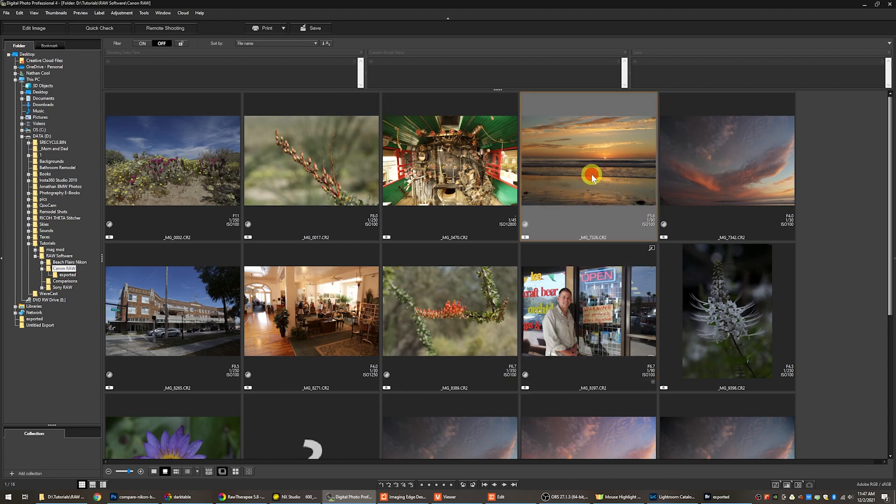
left_click(27, 28)
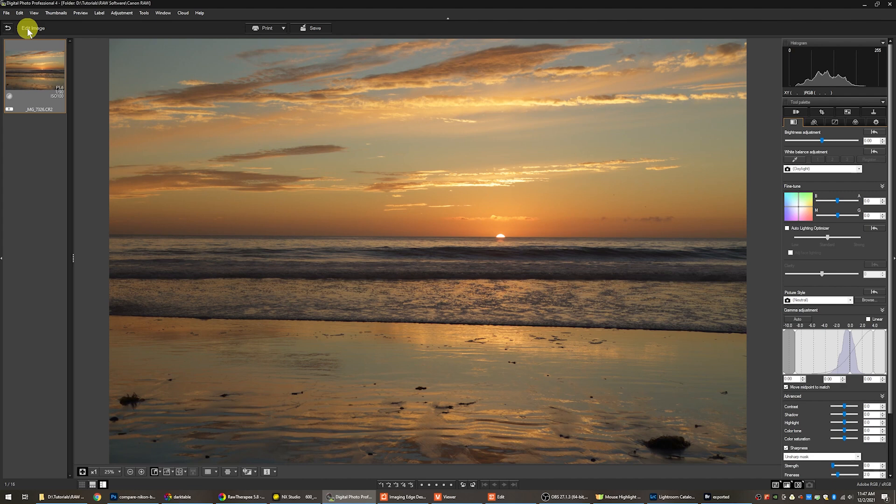
left_click(19, 13)
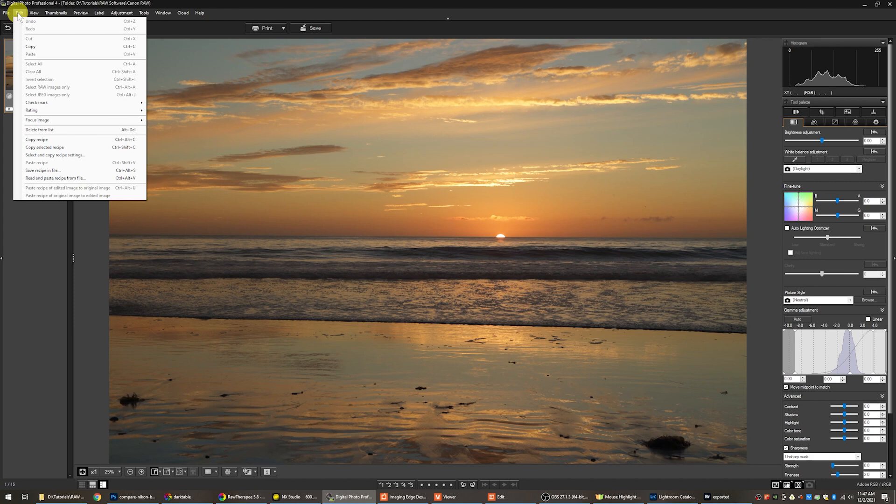
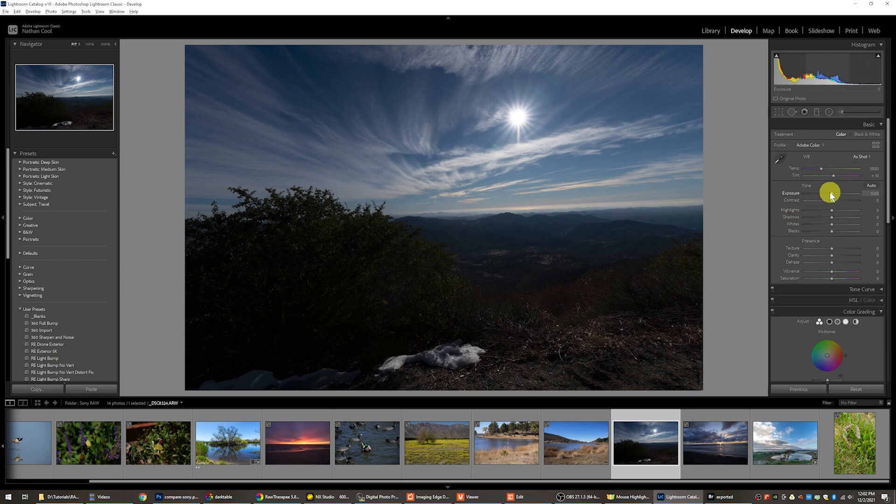
- In Lightroom Classic, set the backlit mountain photo's Exposure to +2.31 and Contrast to +9, checking the distant hills up close
left_click_drag(833, 196, 843, 194)
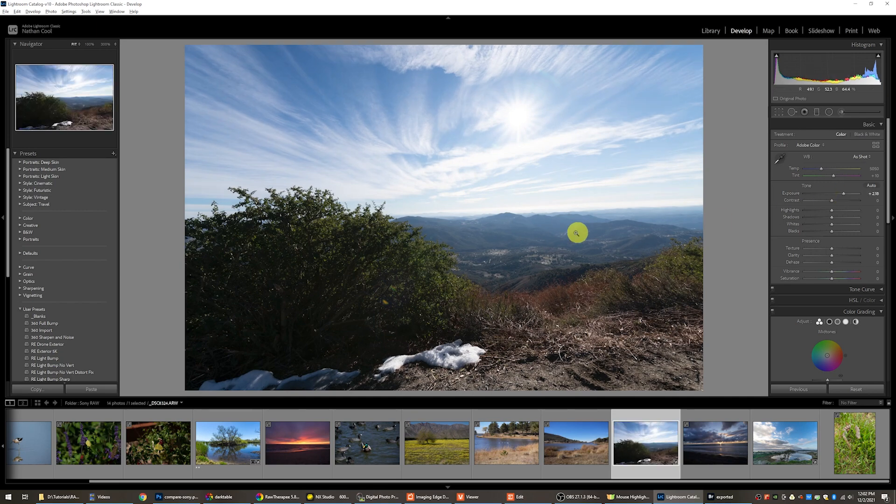
left_click(502, 234)
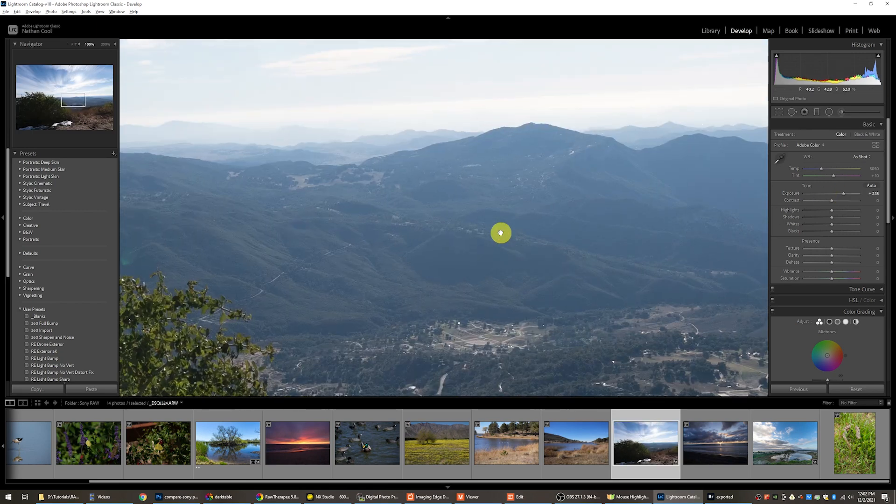
left_click(500, 233)
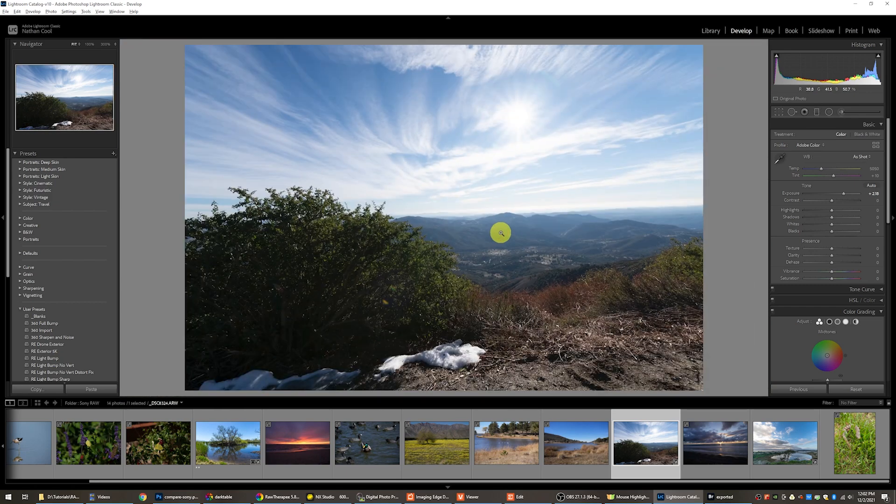
left_click(844, 193)
left_click_drag(835, 200, 834, 201)
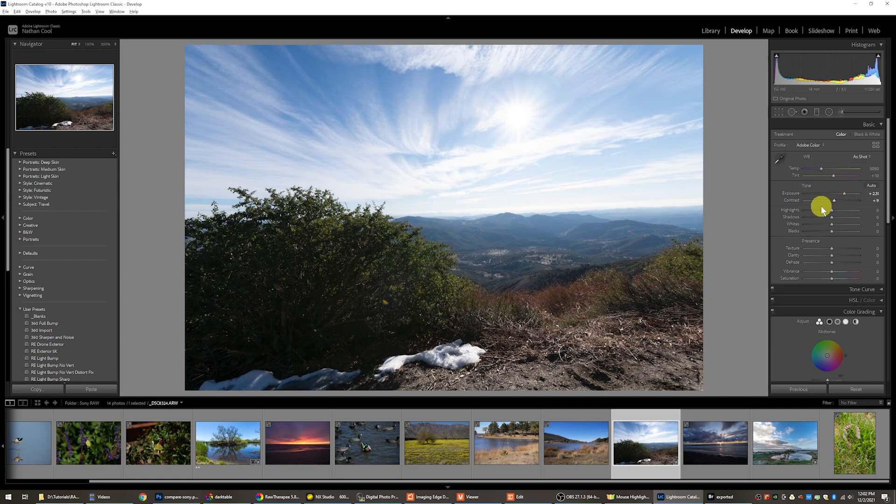
- Set the mountain photo's Shadows to +50 and Highlights to -53, checking the bush and valley detail up close
left_click(847, 218)
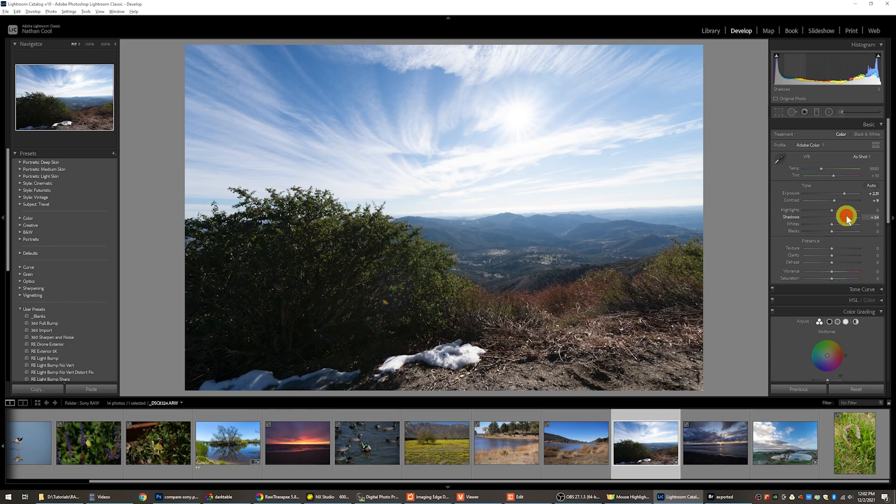
left_click_drag(847, 217, 848, 218)
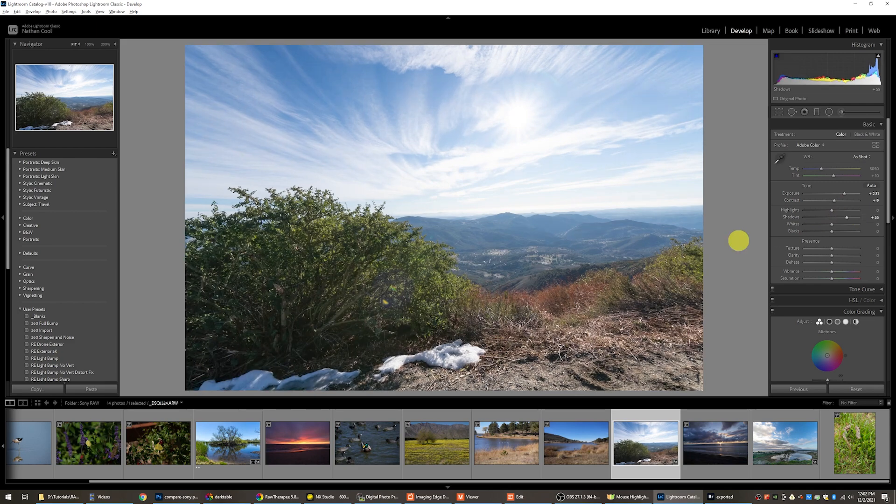
left_click(491, 287)
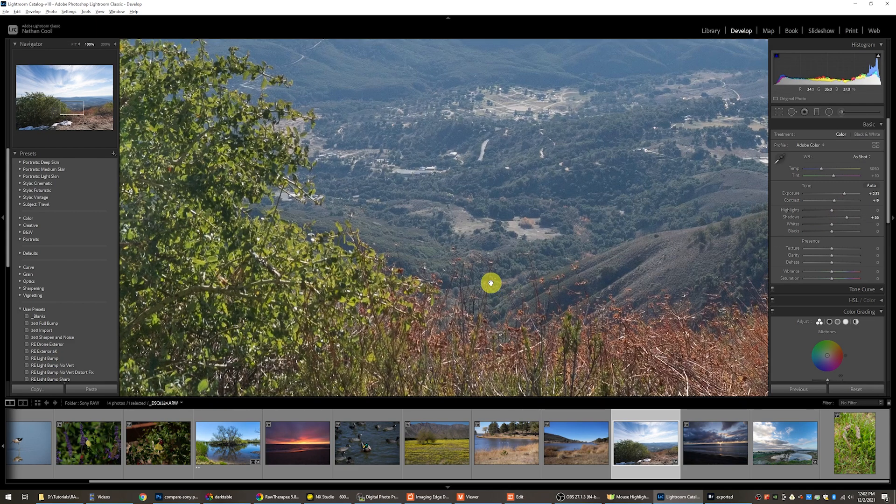
left_click(502, 256)
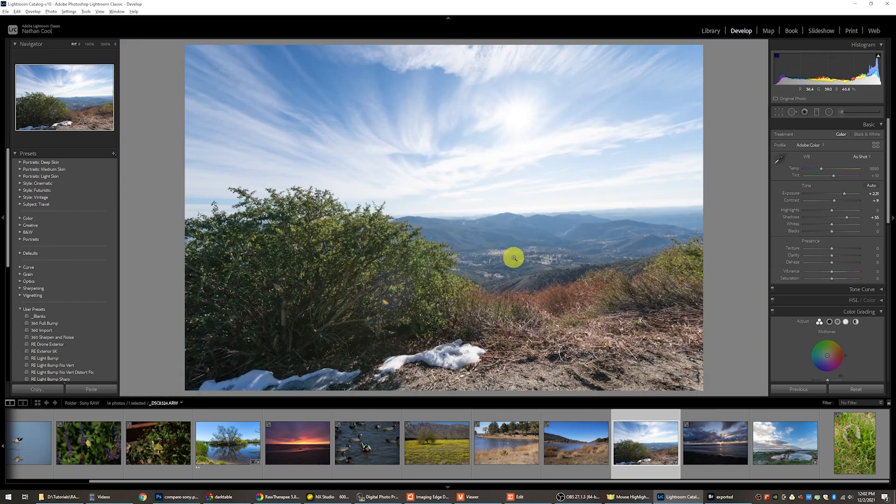
left_click_drag(847, 217, 845, 217)
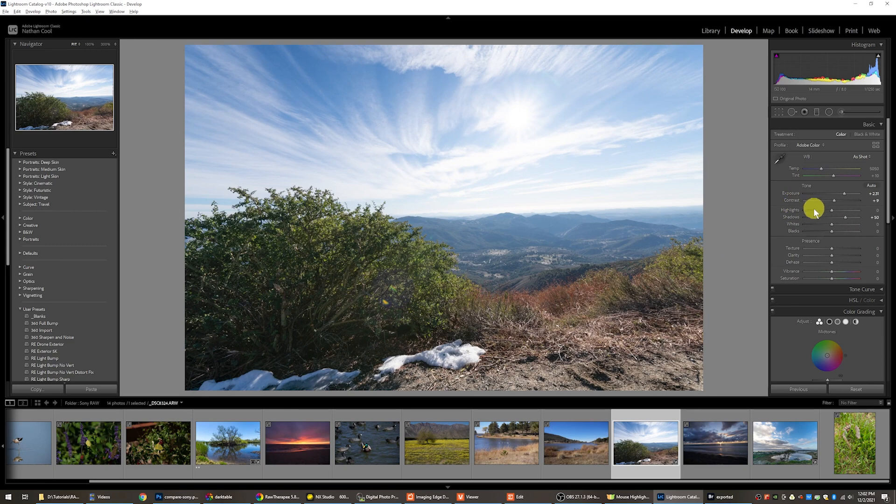
left_click(811, 210)
mouse_move(811, 210)
left_mouse_down()
mouse_move(819, 210)
mouse_move(803, 211)
mouse_move(817, 210)
left_mouse_up()
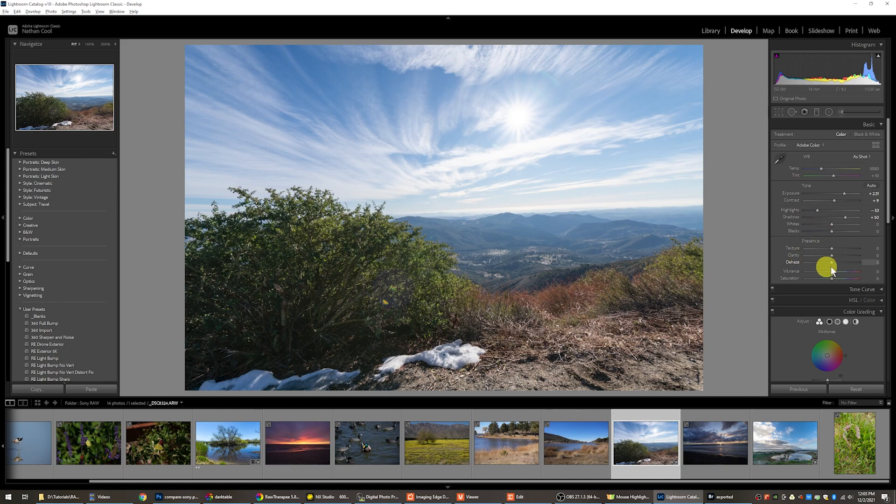
- Set the mountain photo's Clarity to +15 and Dehaze to +18
left_click(835, 253)
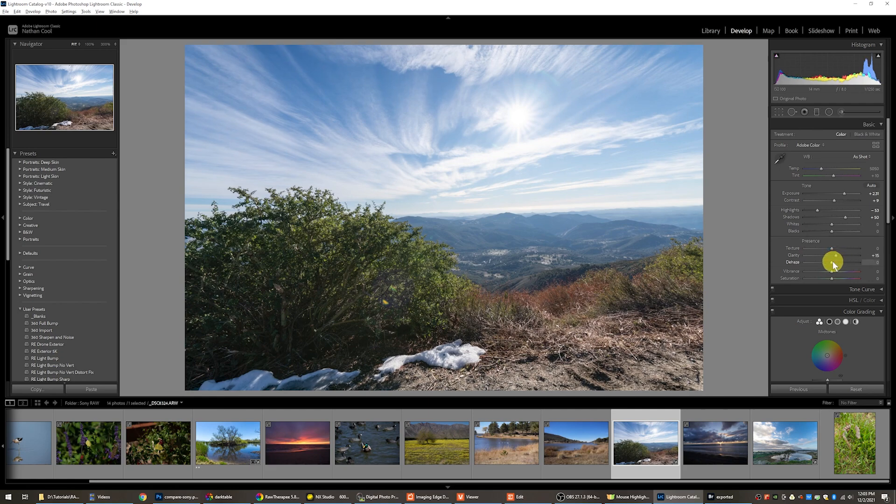
left_click(833, 263)
left_click_drag(833, 262, 836, 262)
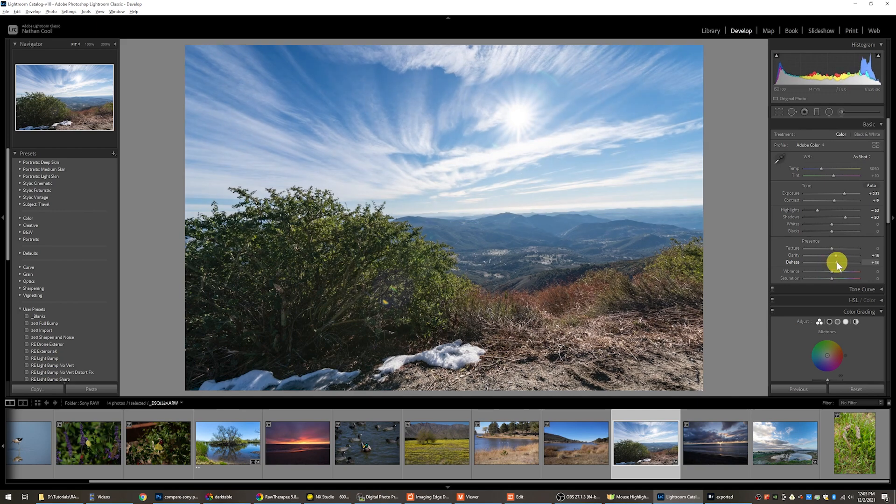
- Set the photo's Whites to +32, Shadows to +76 and Vibrance to +10
left_click(836, 223)
left_click_drag(837, 224, 851, 217)
left_click_drag(838, 275, 835, 276)
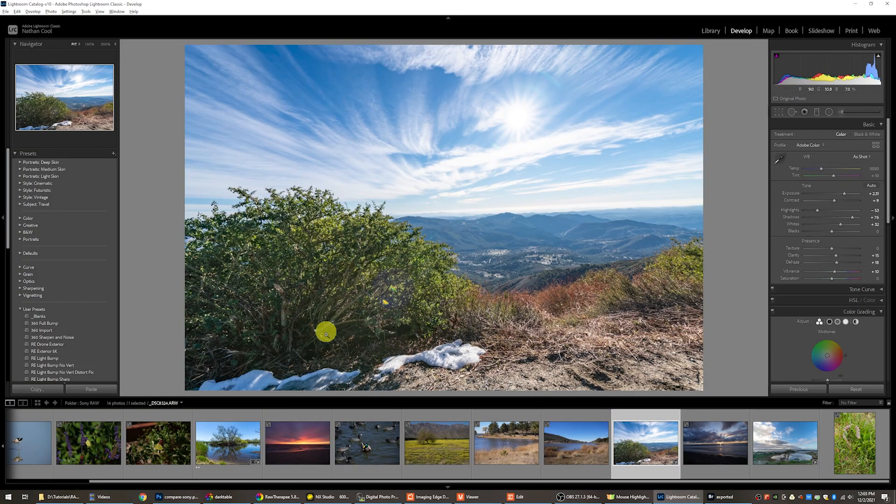
- Switch to RawTherapee and set _DSC8324.ARW's exposure compensation to 2.24, contrast to 10 and saturation to 5
left_click(279, 495)
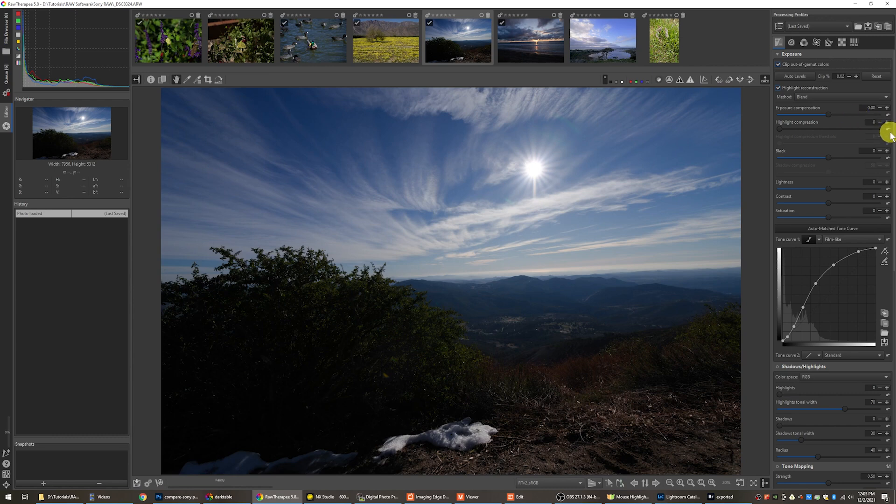
left_click_drag(827, 113, 840, 116)
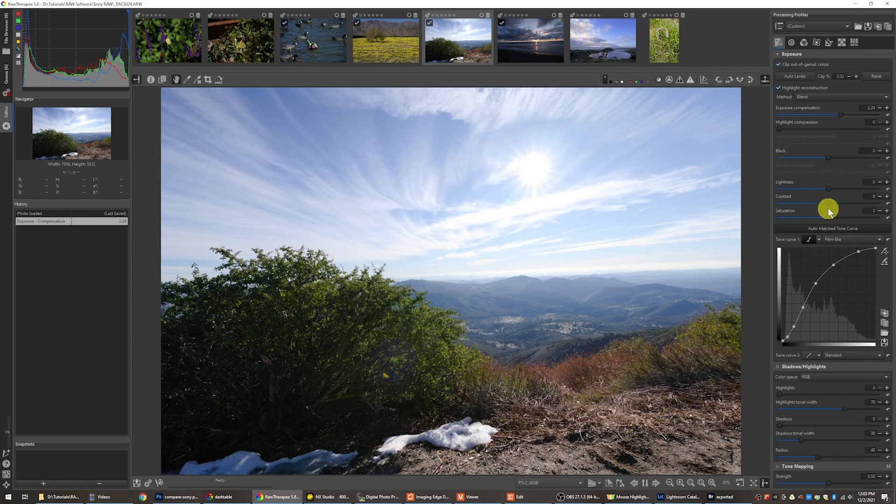
mouse_move(826, 202)
left_mouse_down()
mouse_move(834, 200)
mouse_move(833, 217)
left_mouse_up()
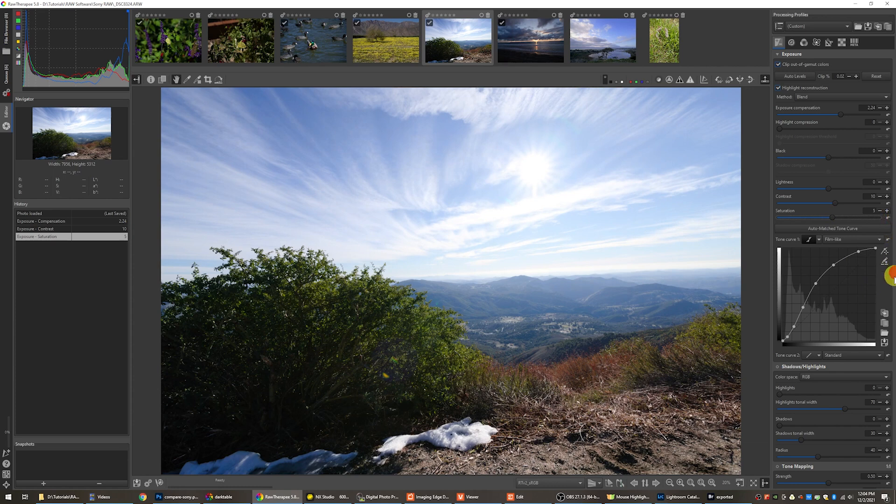
- Enable Shadows/Highlights for the photo and set Highlights to 49 and Shadows to 61
left_click(777, 368)
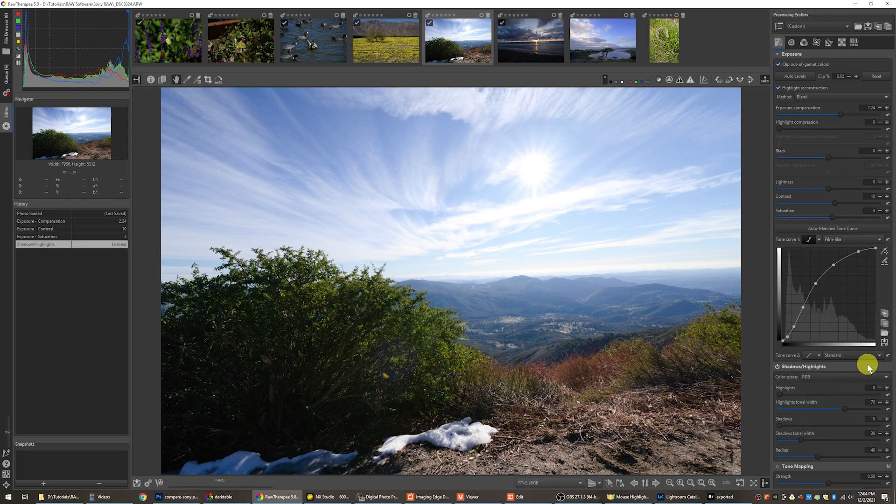
left_click_drag(892, 254, 886, 374)
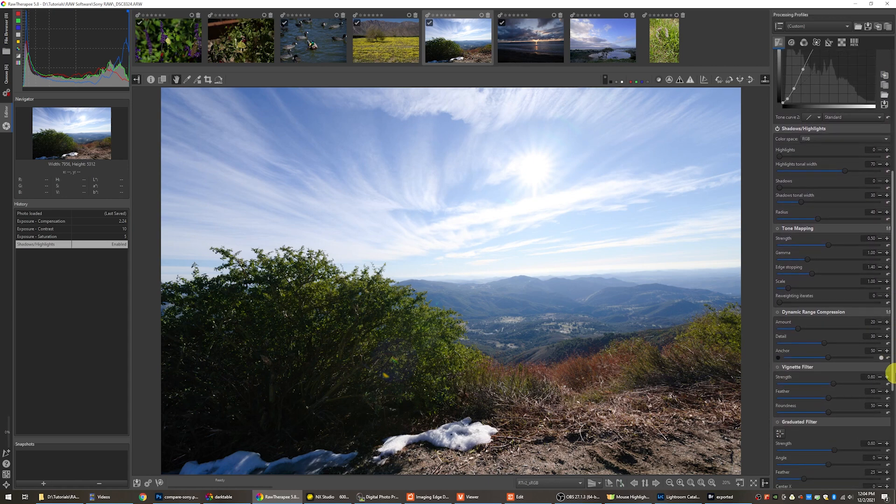
left_click(777, 124)
left_click(777, 124)
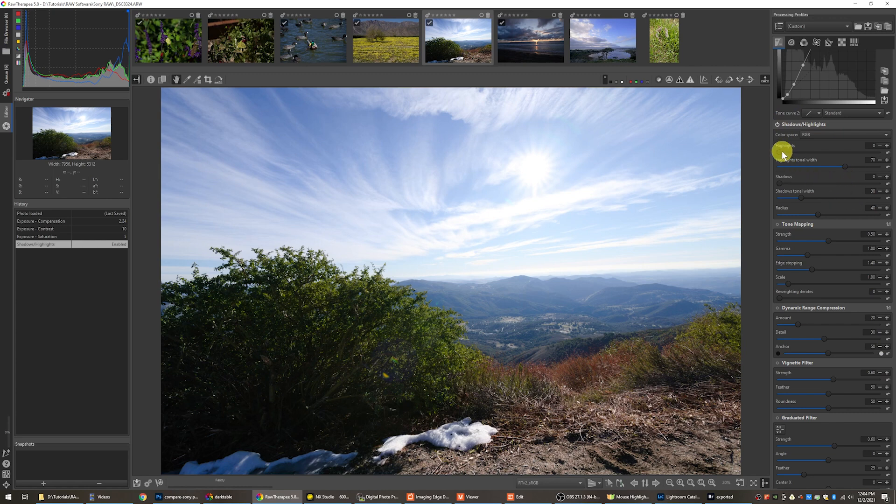
left_click_drag(780, 152, 826, 152)
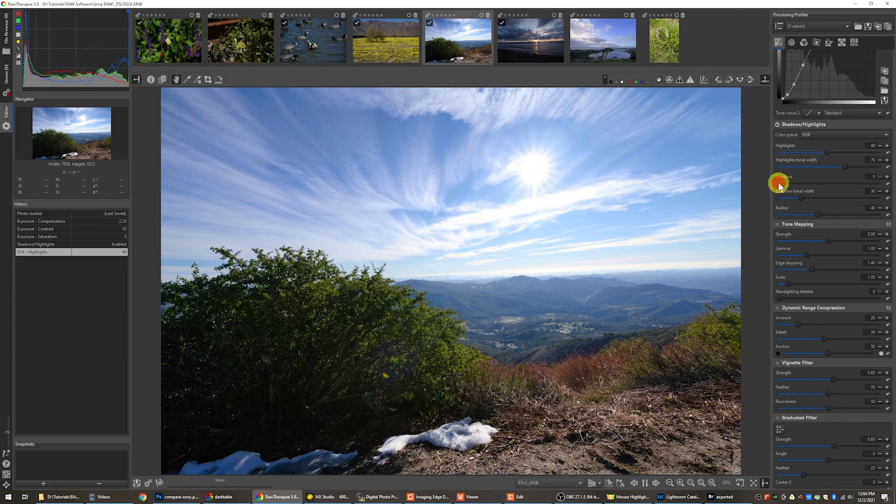
left_click_drag(836, 182, 838, 184)
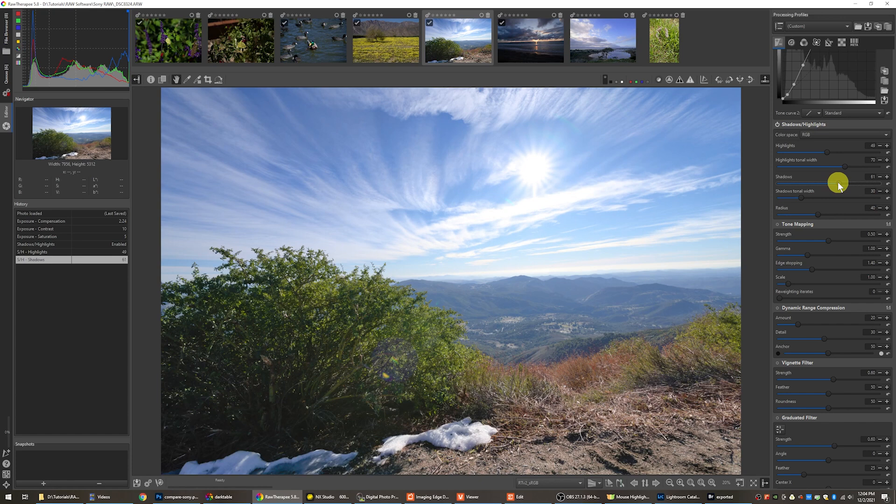
- Enable Tone Mapping with a strength of 0.70 and raise the Shadows/Highlights tool's Highlights to 61
left_click(777, 225)
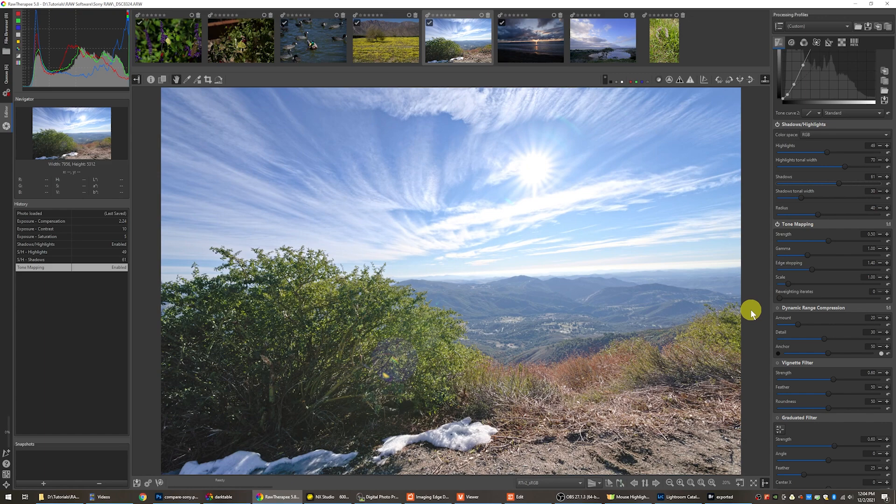
left_click(835, 242)
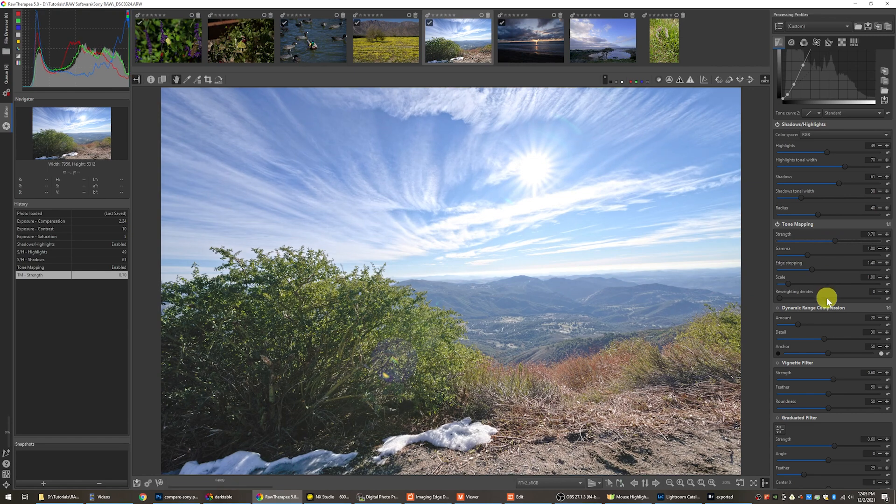
left_click_drag(827, 151, 839, 152)
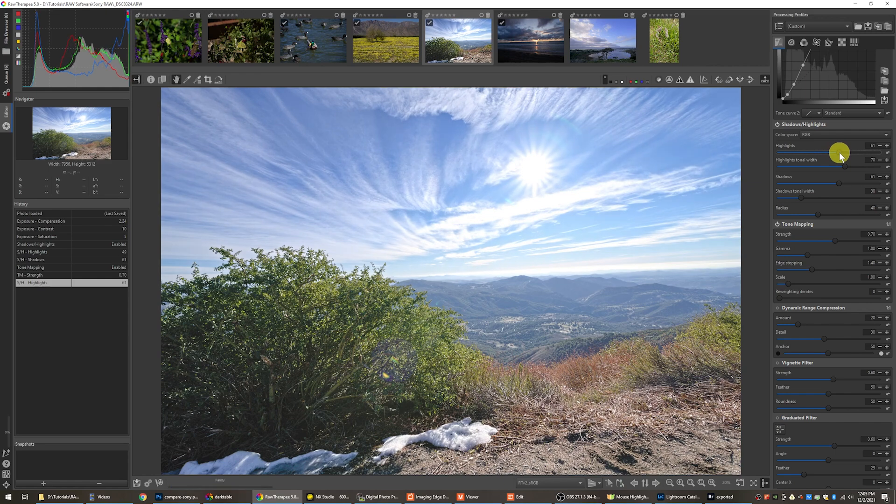
- Enable Haze Removal with strength 20 and depth 12, and return to the exposure adjustments
left_click(792, 41)
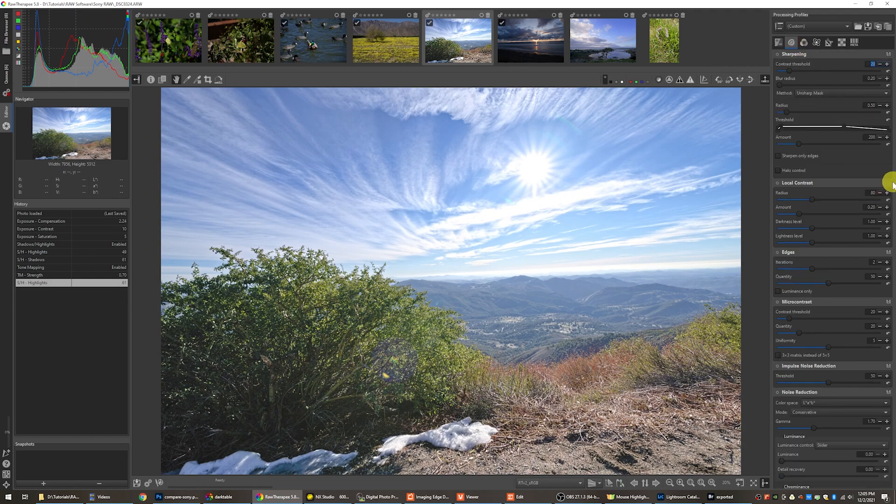
left_click_drag(888, 164, 890, 380)
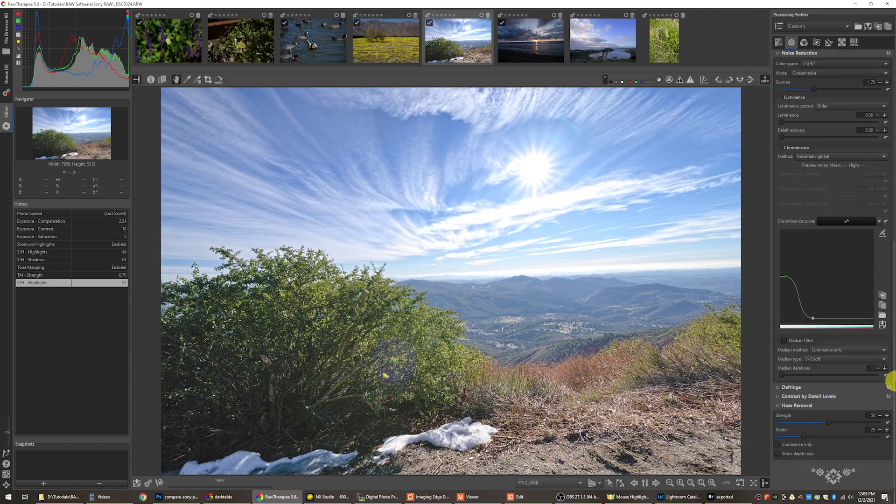
left_click(776, 407)
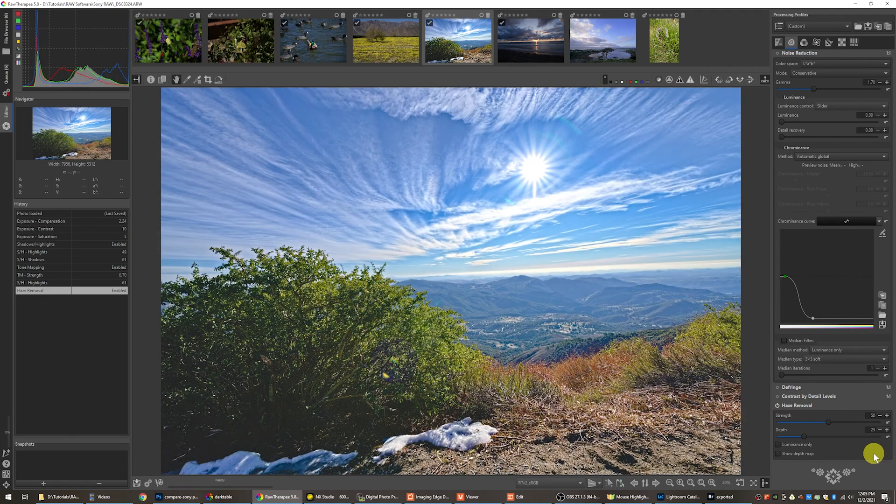
left_click_drag(825, 422, 820, 424)
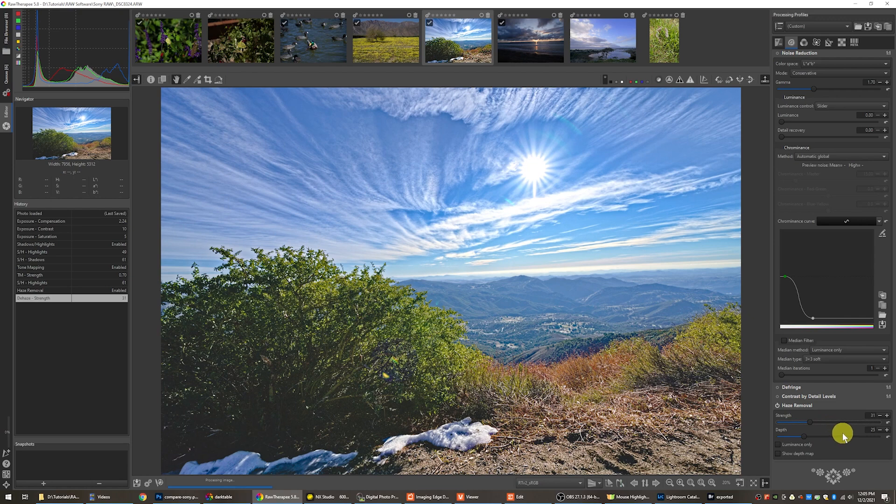
left_click_drag(804, 439, 791, 437)
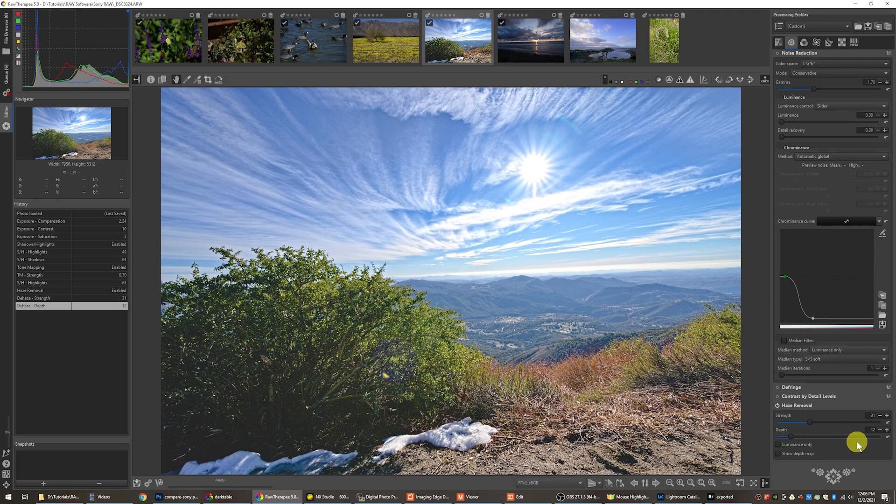
left_click(799, 421)
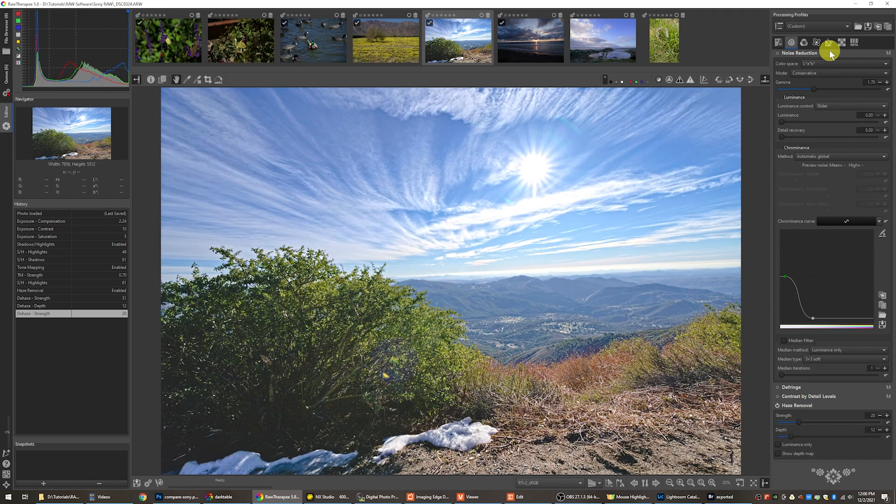
left_click(778, 43)
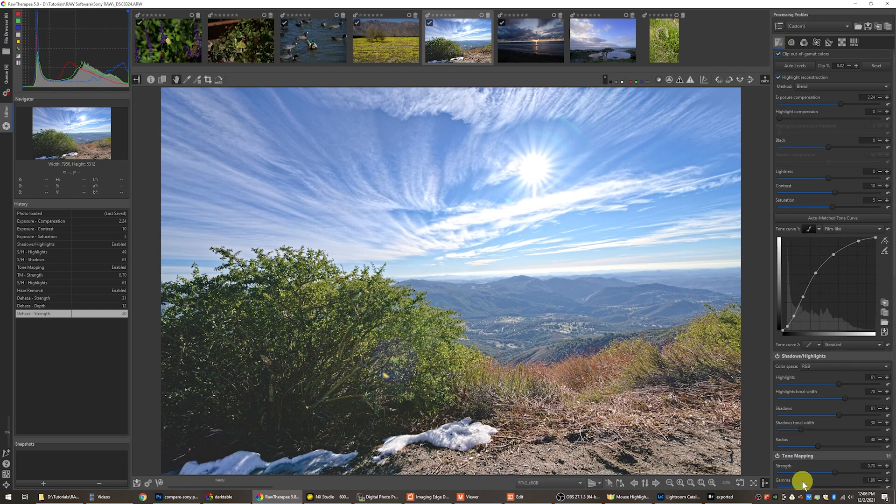
- Reduce the Tone Mapping strength to 0.42
left_click_drag(834, 473, 827, 475)
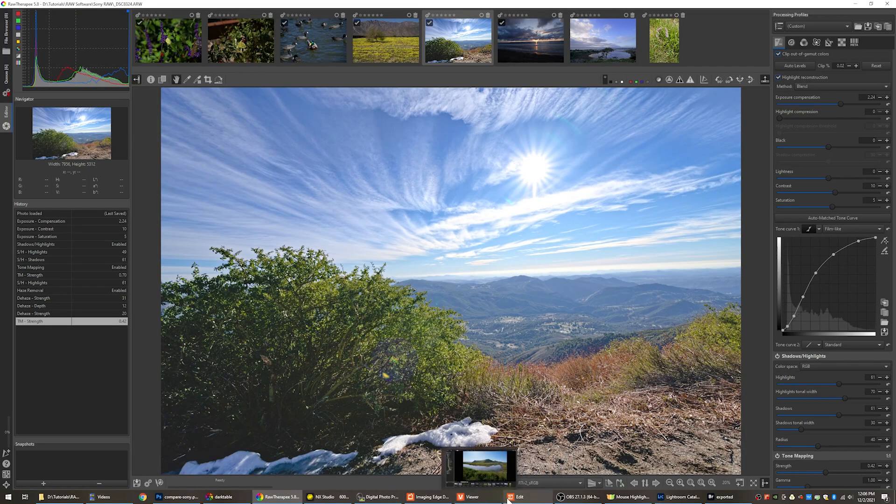
- Switch to Sony's Imaging Edge Viewer, select _DSC8324.ARW and open it in Edit
left_click(487, 498)
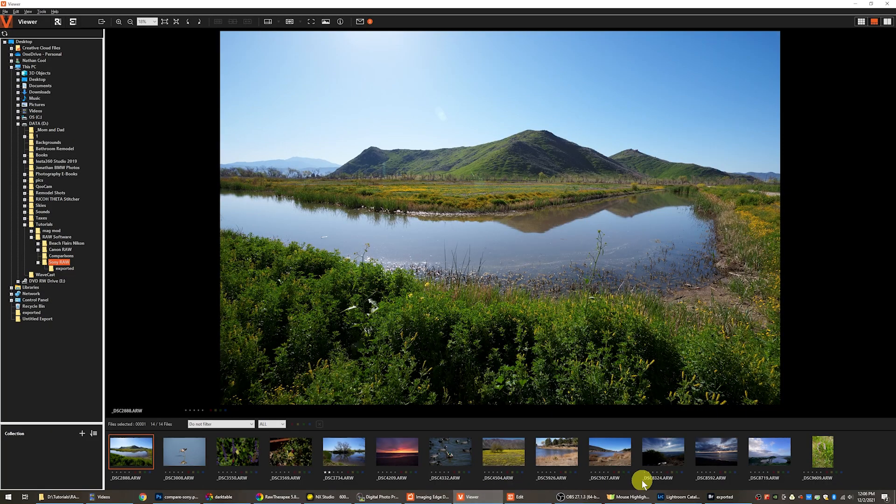
left_click(662, 455)
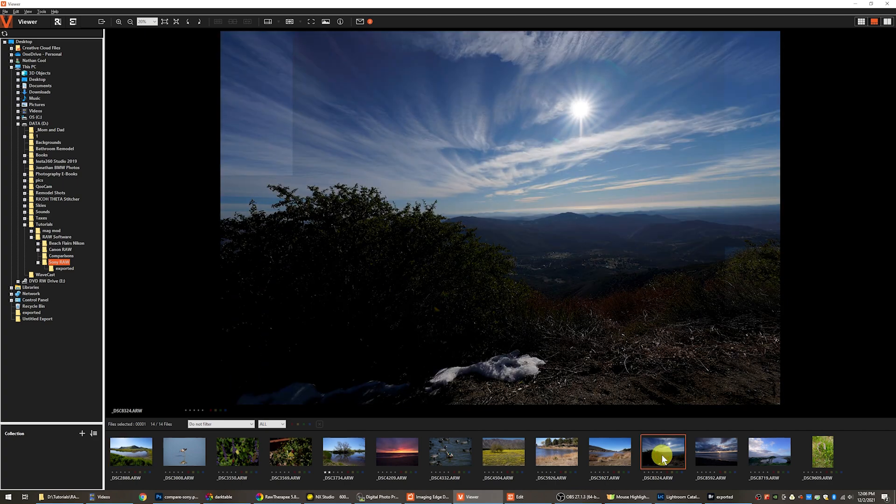
right_click(661, 454)
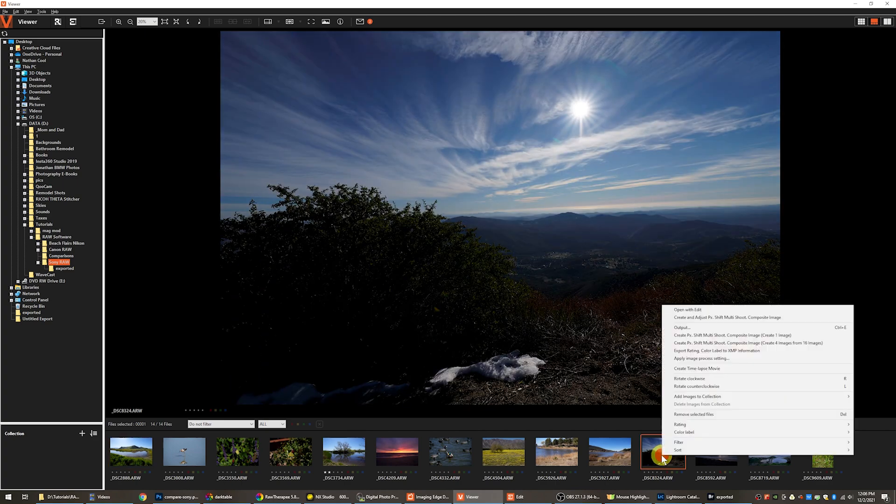
left_click(701, 310)
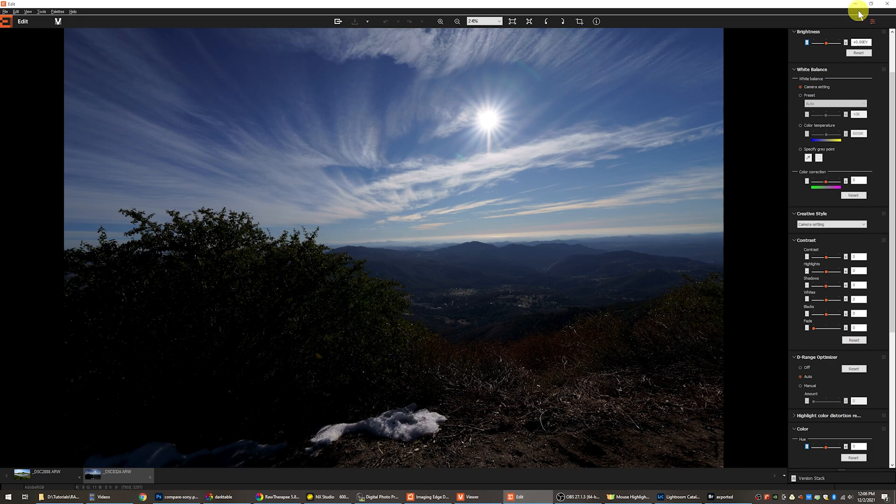
- Raise the photo's brightness to +2.00 EV and set Shadows to 76 and Highlights to -47
left_click_drag(825, 43, 841, 43)
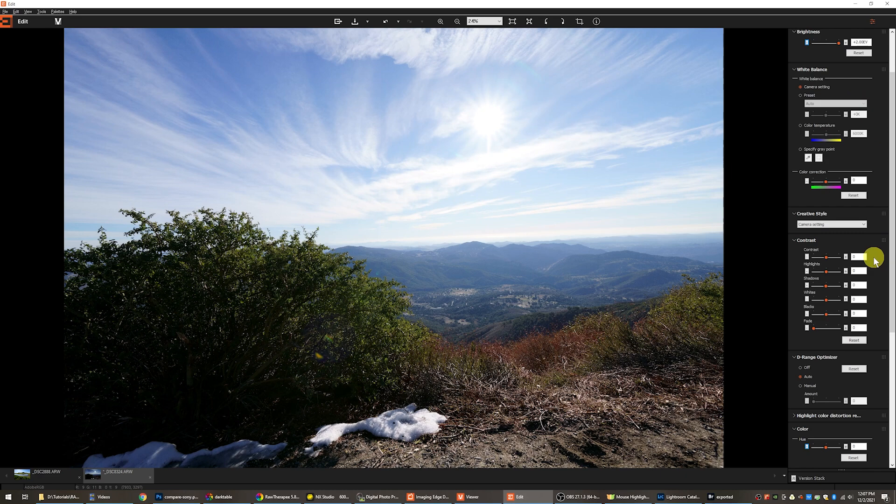
left_click_drag(826, 286, 831, 288)
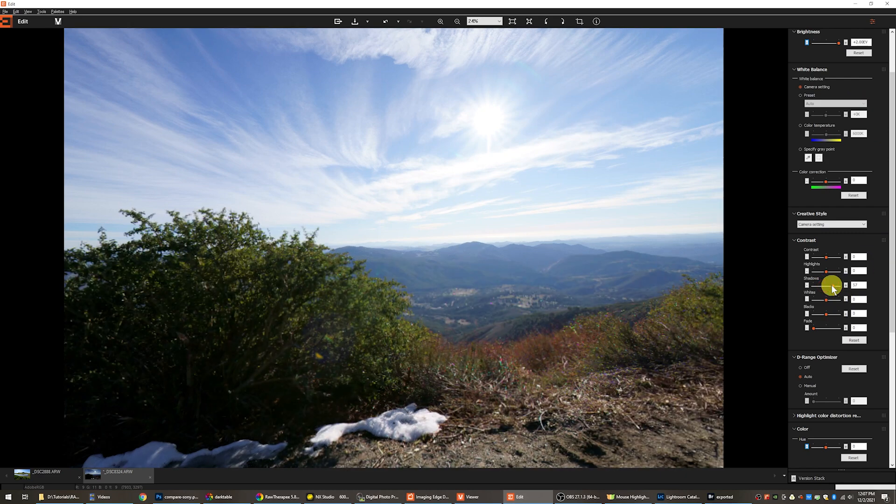
left_click_drag(825, 271, 819, 270)
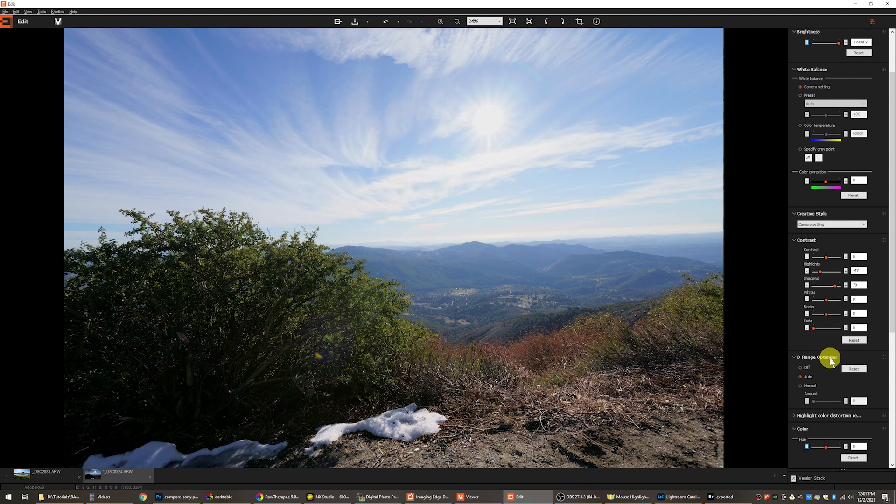
- Try the D-Range Optimizer switched off, return it to Auto, and set the color saturation to 22
left_click(800, 367)
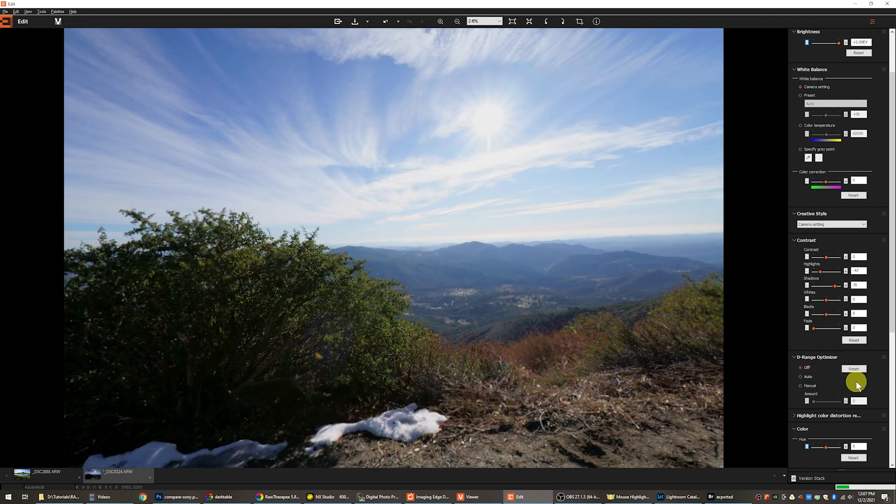
left_click(801, 376)
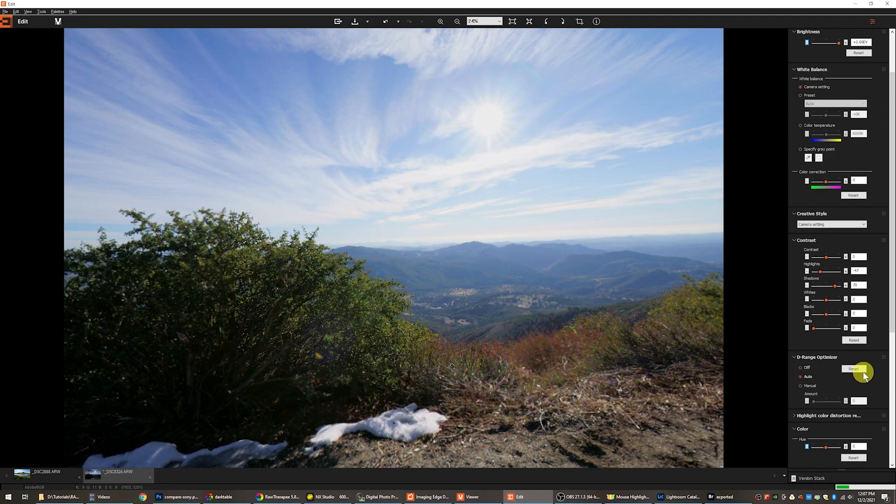
left_click_drag(890, 305, 890, 426)
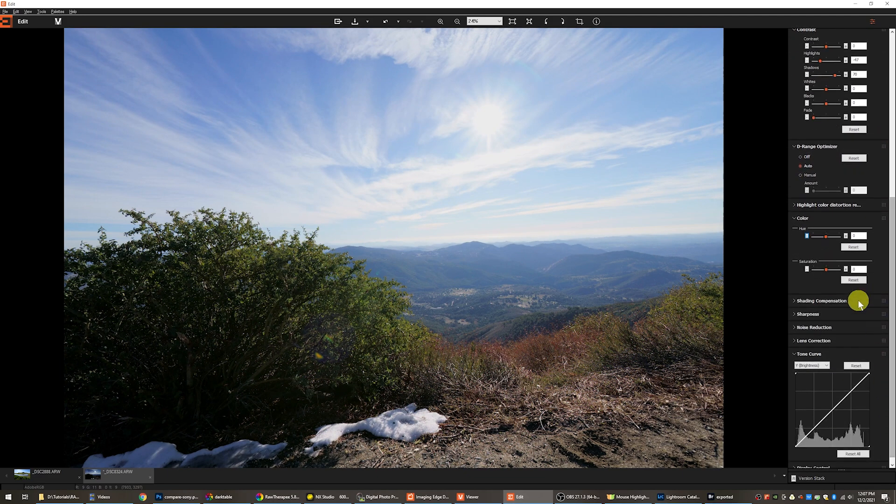
left_click_drag(824, 270, 830, 271)
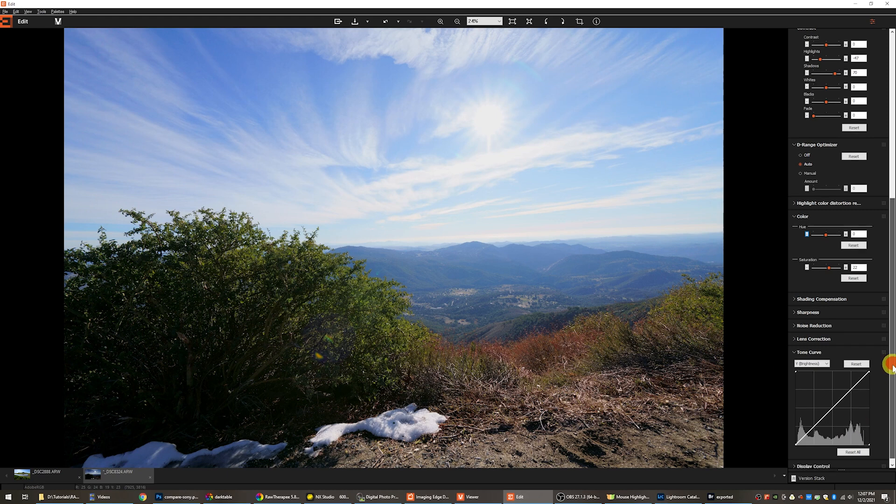
- Shape the Y (Brightness) tone curve with two points, lifting the darker tones slightly and keeping the upper tones close to the diagonal
scroll(887, 363, "down", 1)
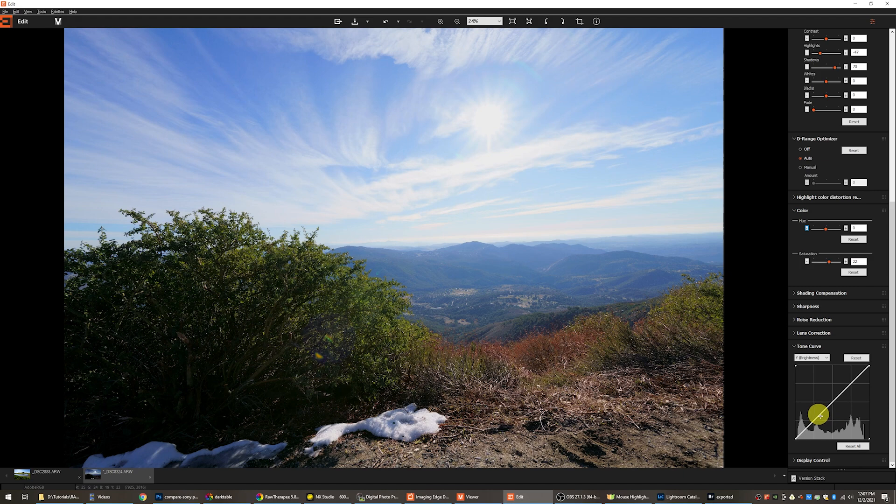
left_click_drag(821, 415, 846, 386)
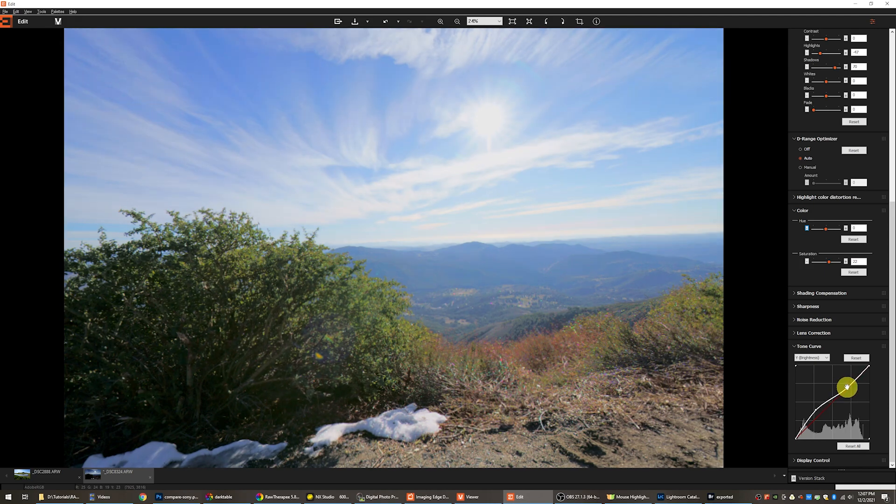
left_click_drag(845, 388, 851, 385)
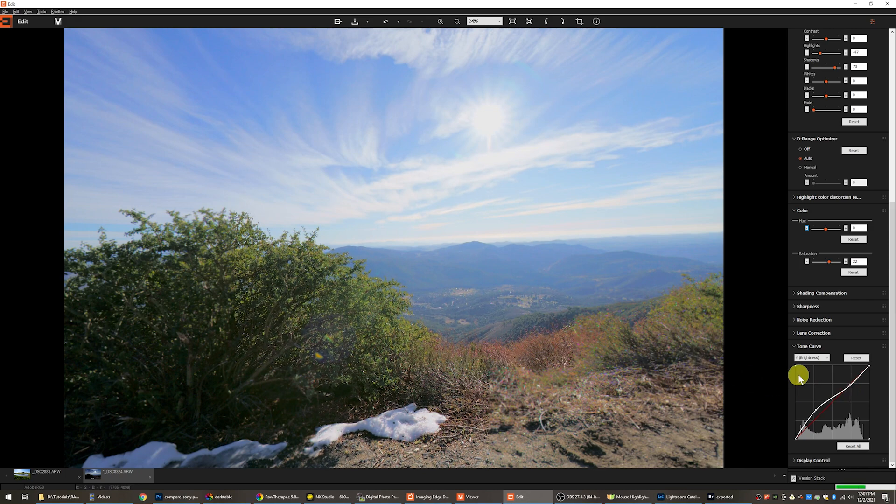
left_click_drag(816, 410, 816, 413)
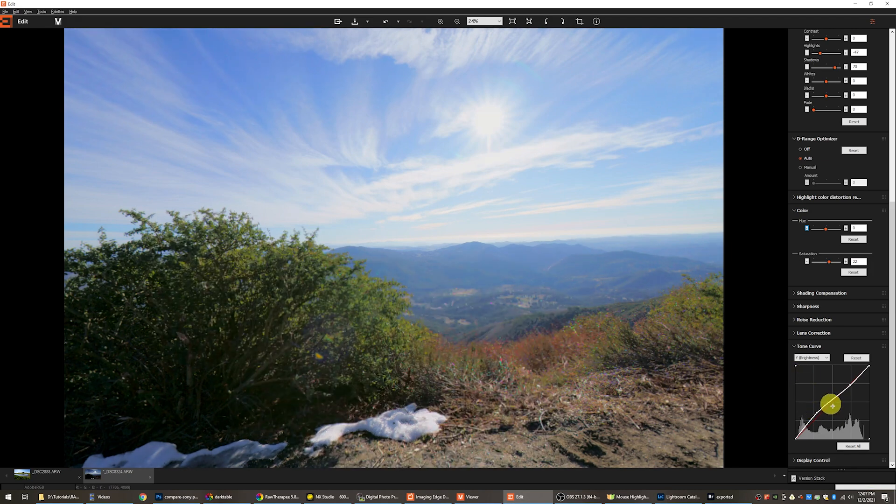
left_click_drag(848, 386, 849, 386)
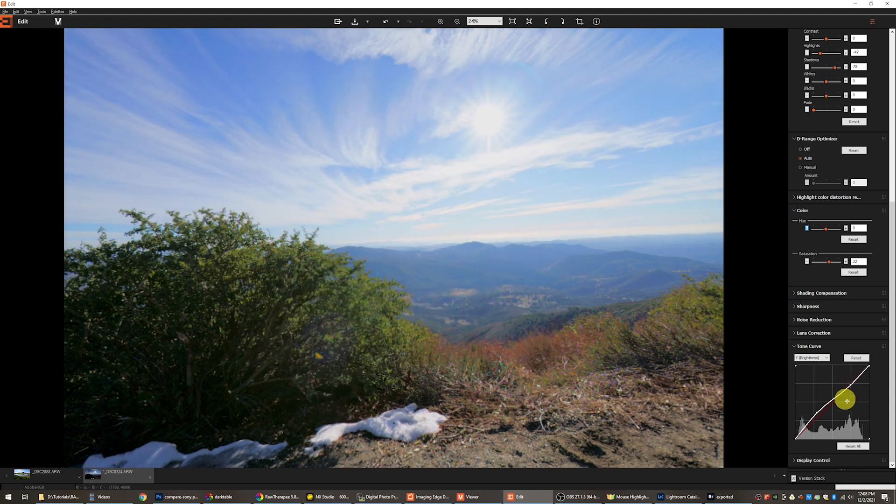